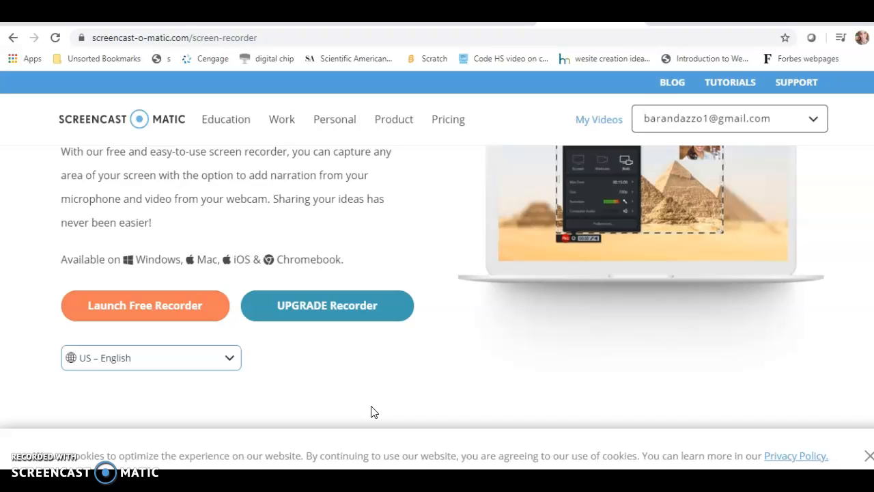
# Open the Hempstead Union Free School District website, hempsteadschools.org, in a new browser tab
pyautogui.click(765, 19)
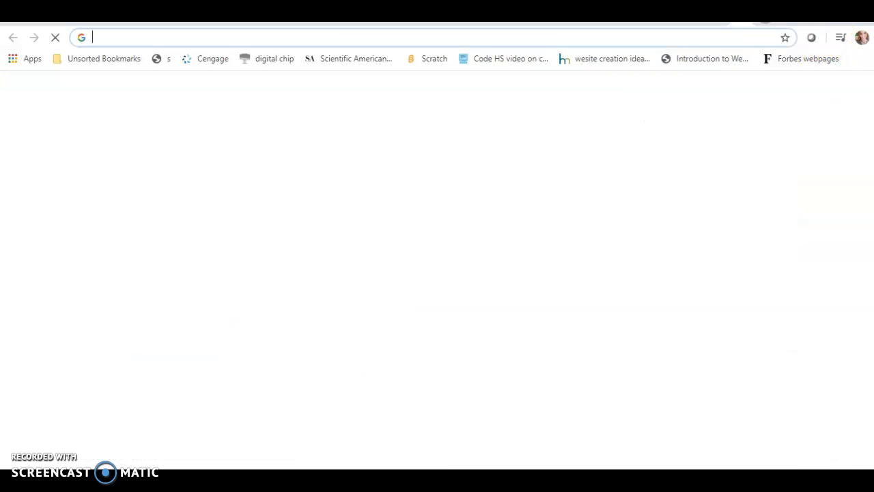
pyautogui.click(422, 40)
pyautogui.write('Hempsteadschools.org')
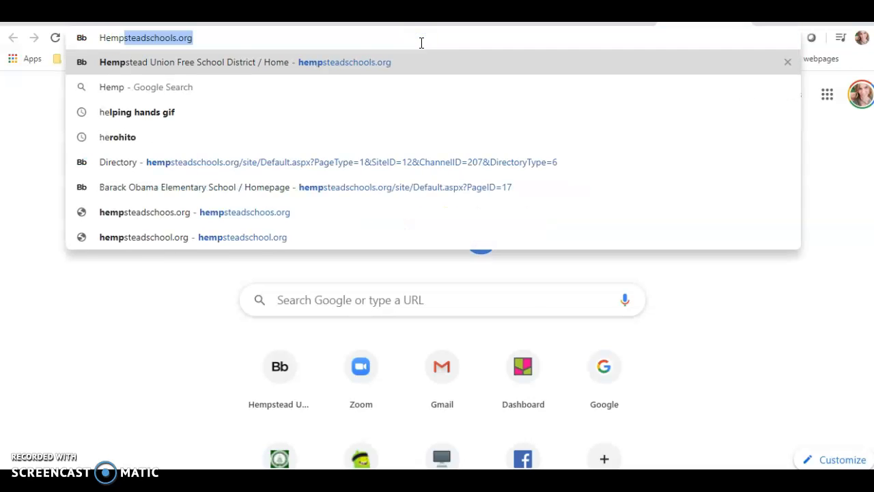
pyautogui.click(400, 62)
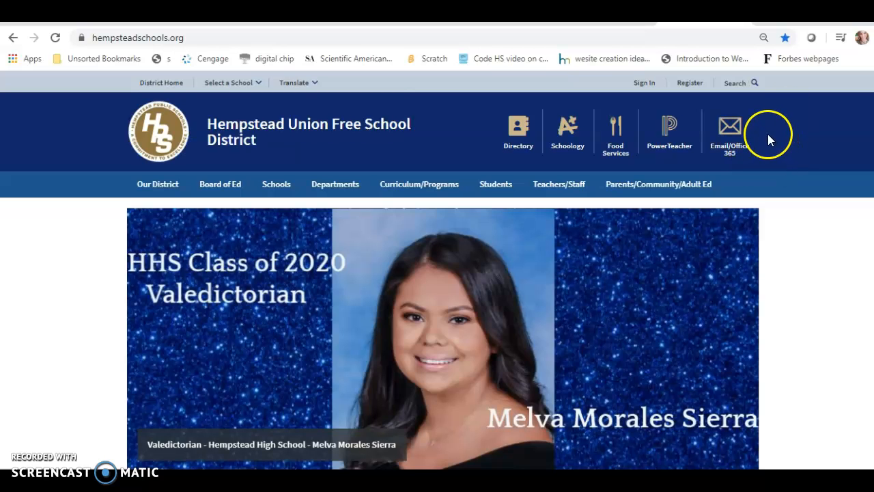
# Go to the Barack Obama School site and open its sign-in form
pyautogui.moveTo(279, 182)
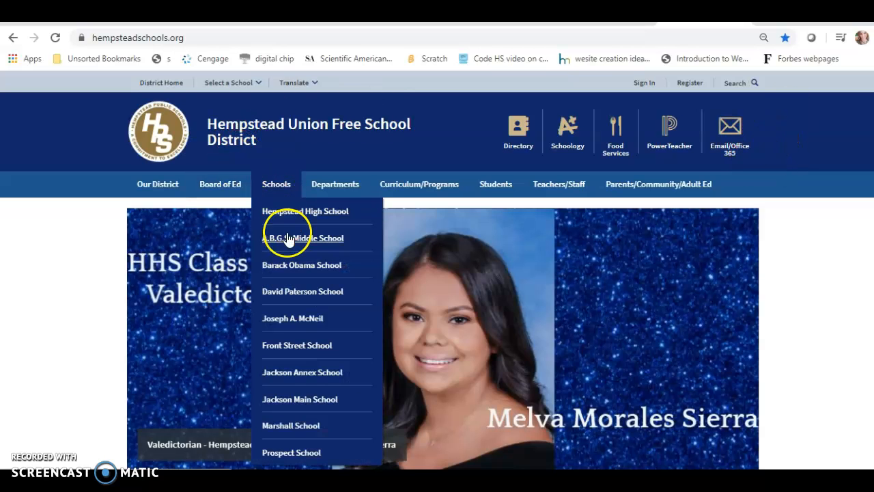
pyautogui.click(281, 265)
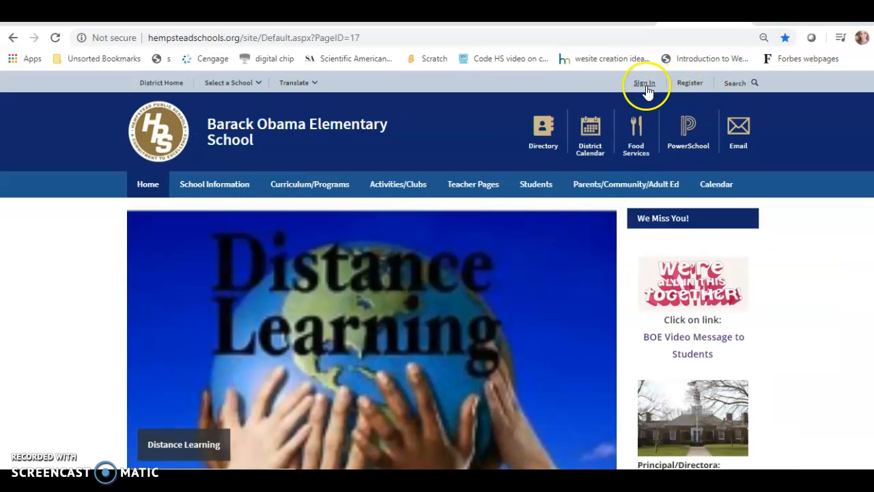
pyautogui.click(645, 83)
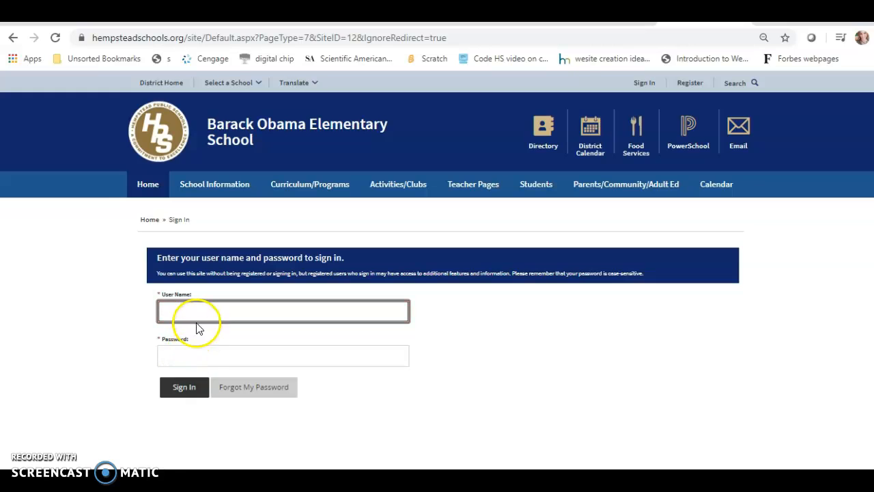
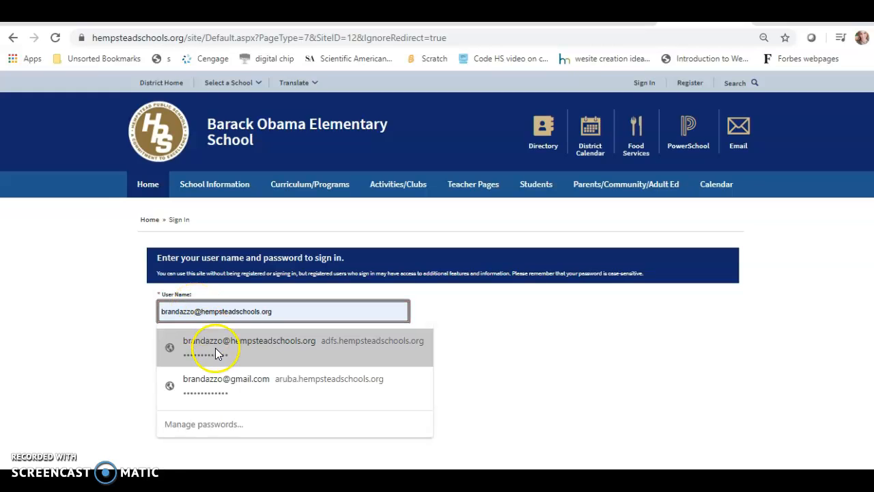
# Fill in the saved user name and password, and shorten the user name by removing its e-mail domain
pyautogui.click(221, 347)
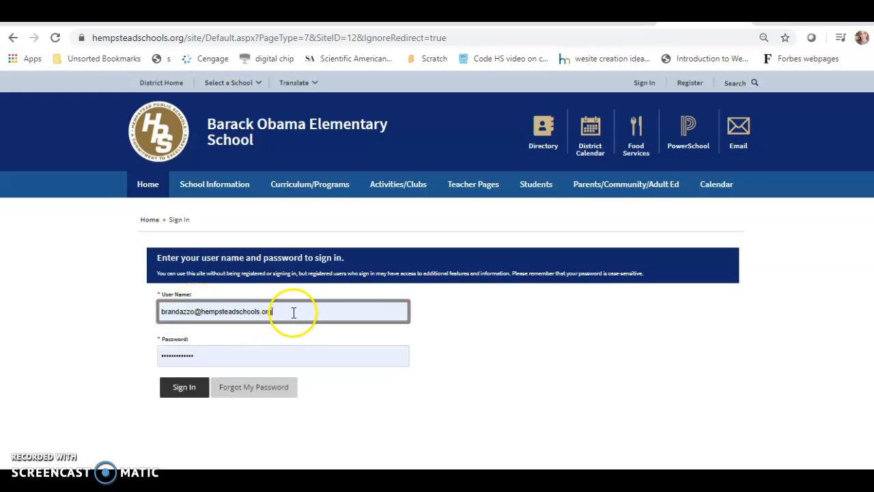
pyautogui.moveTo(282, 312); pyautogui.dragTo(211, 313)
pyautogui.press('BackSpace')
pyautogui.press('BackSpace')
pyautogui.press('BackSpace')
pyautogui.press('BackSpace')
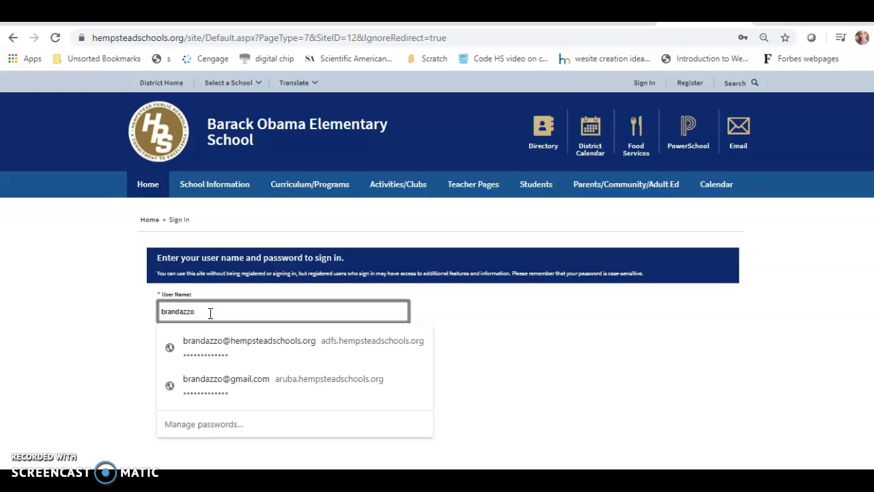
pyautogui.click(588, 332)
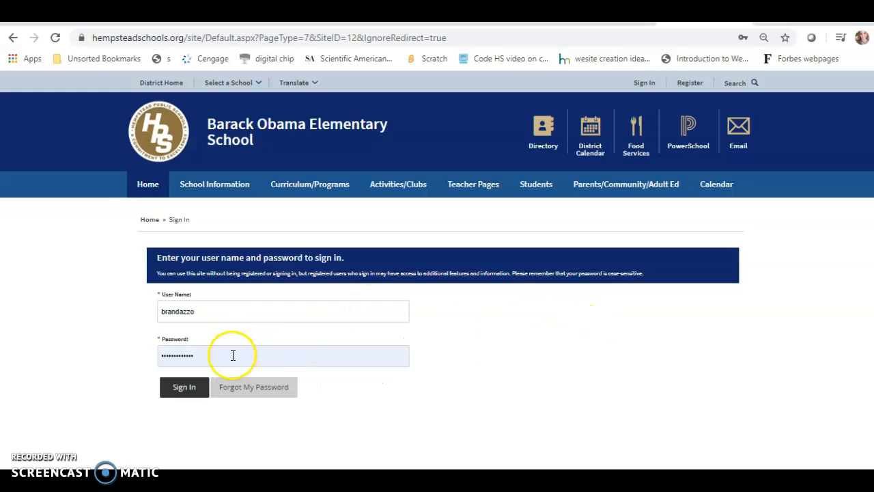
# Replace the filled-in password with the account password and sign in to the school site
pyautogui.click(233, 355)
pyautogui.moveTo(206, 357); pyautogui.dragTo(137, 351)
pyautogui.write('•••••••••••')
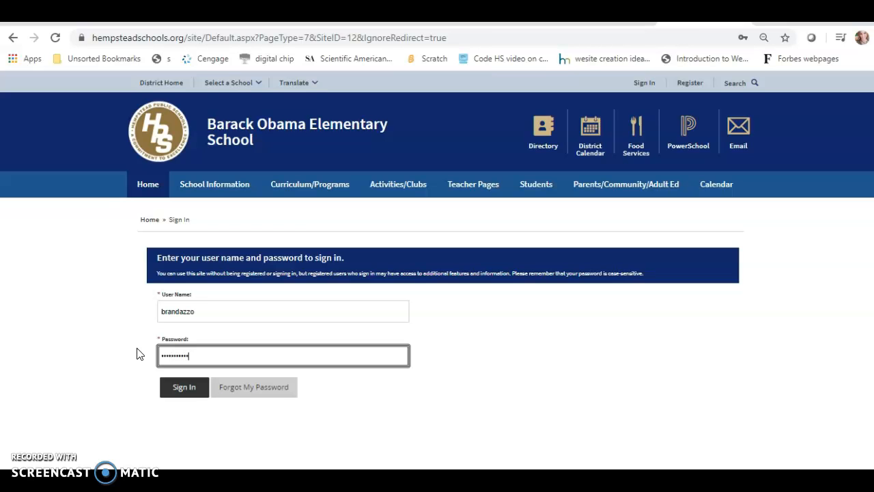
pyautogui.press('Return')
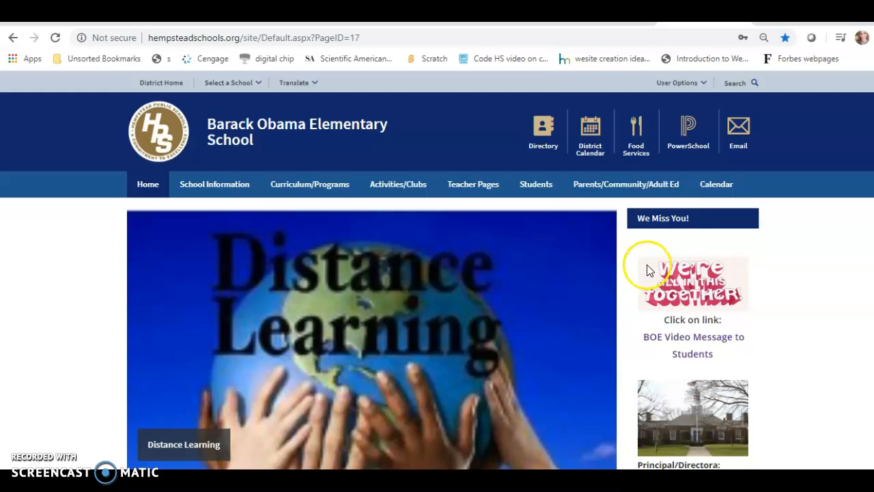
# Open Site Manager from the user options and go to the Teacher Pages channel
pyautogui.click(703, 82)
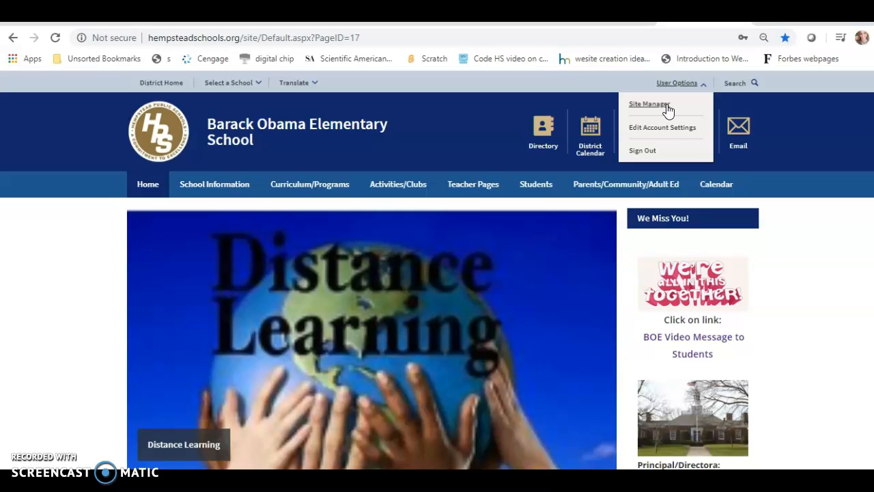
pyautogui.click(661, 105)
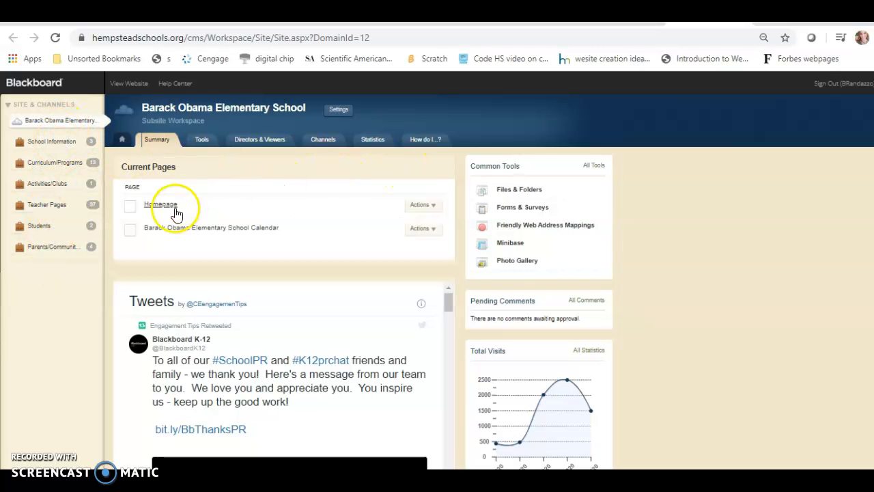
pyautogui.click(52, 209)
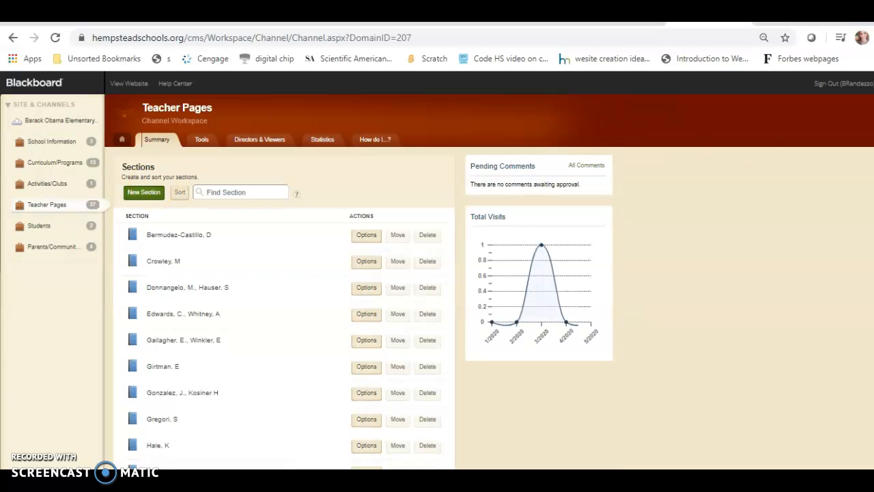
# Open the signed-in teacher's own section from the Teacher Pages section list
pyautogui.scroll(-3, 603, 127)
pyautogui.scroll(-3, 437, 273)
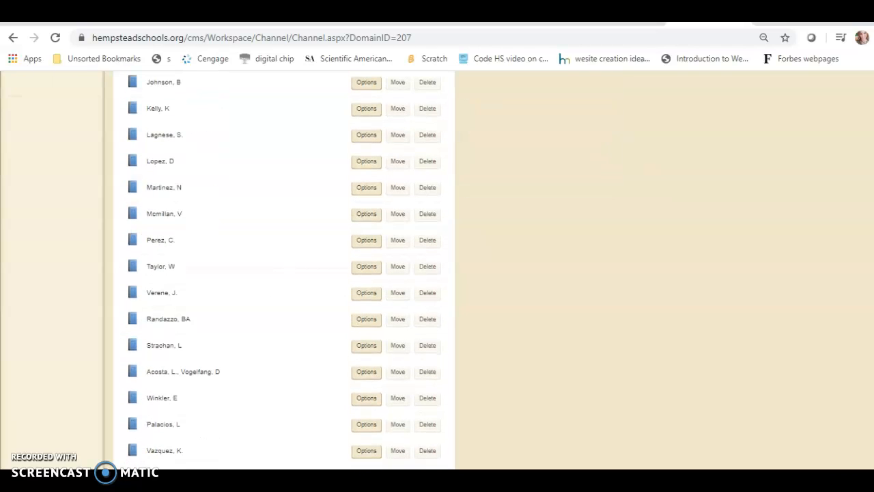
pyautogui.click(186, 318)
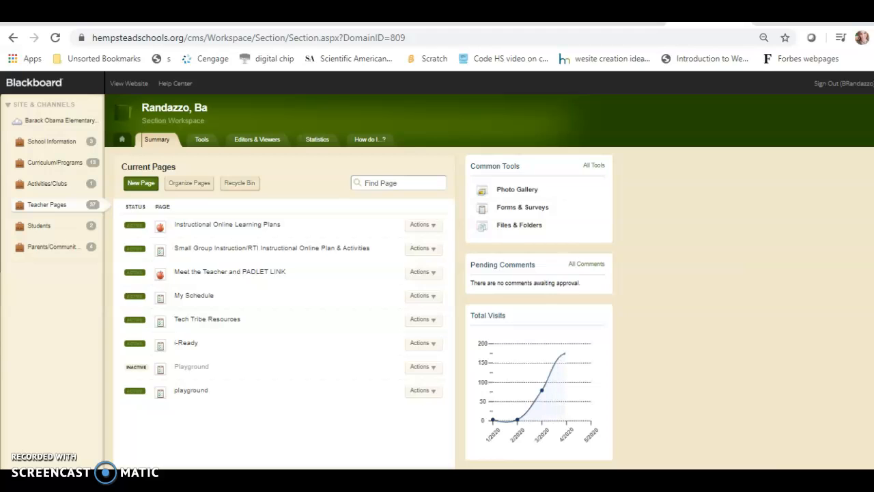
pyautogui.scroll(-1, 437, 273)
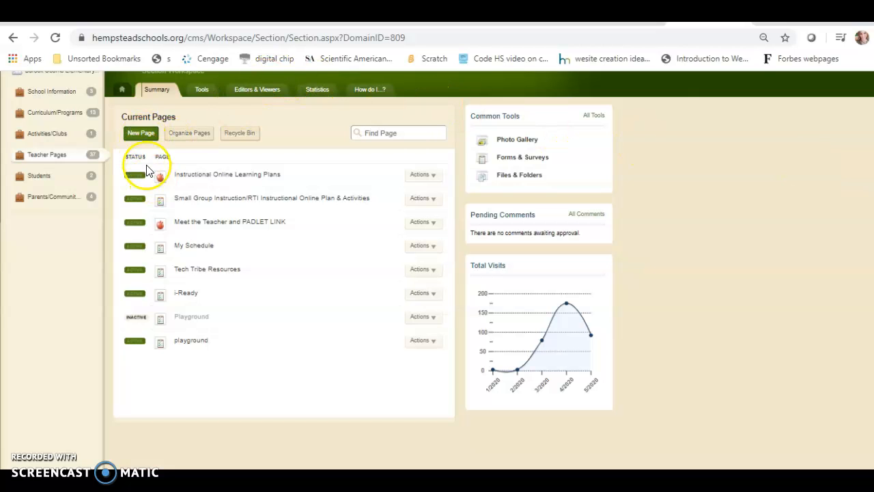
pyautogui.click(194, 138)
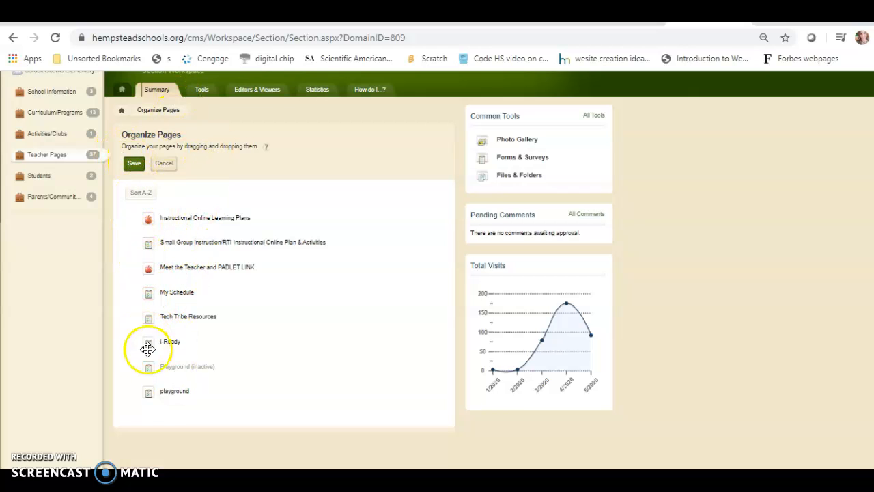
pyautogui.click(133, 166)
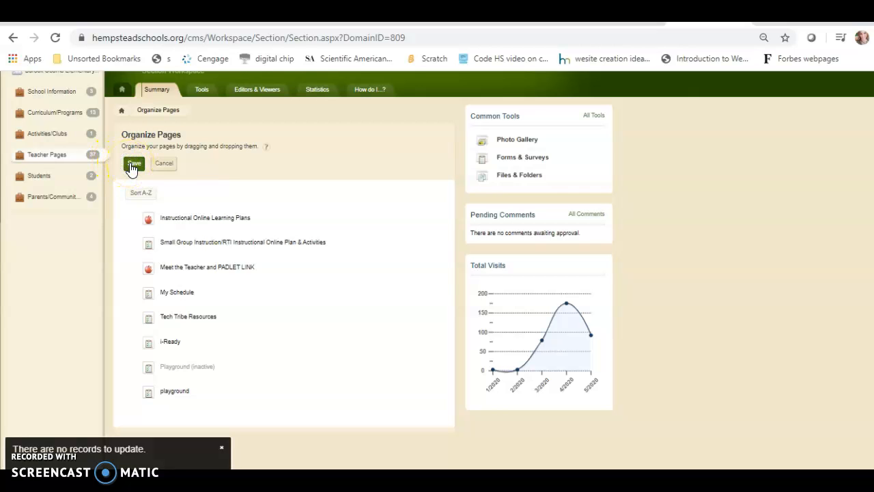
pyautogui.click(134, 165)
pyautogui.click(167, 164)
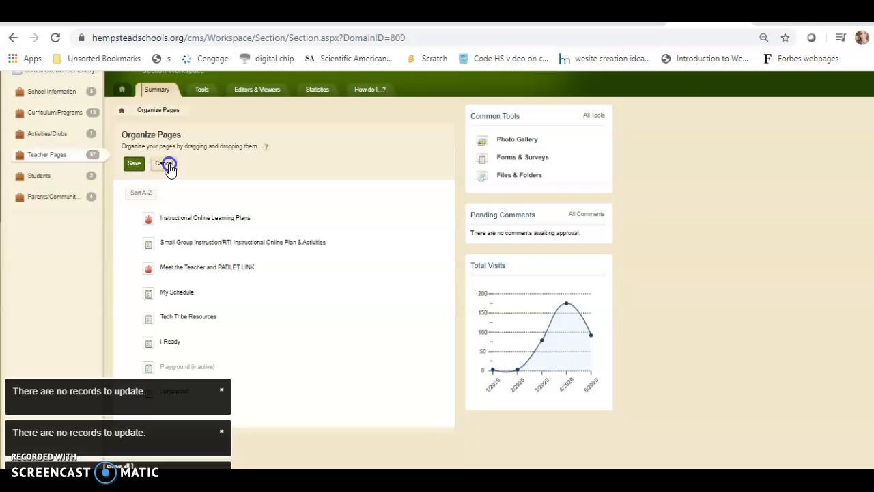
pyautogui.click(222, 450)
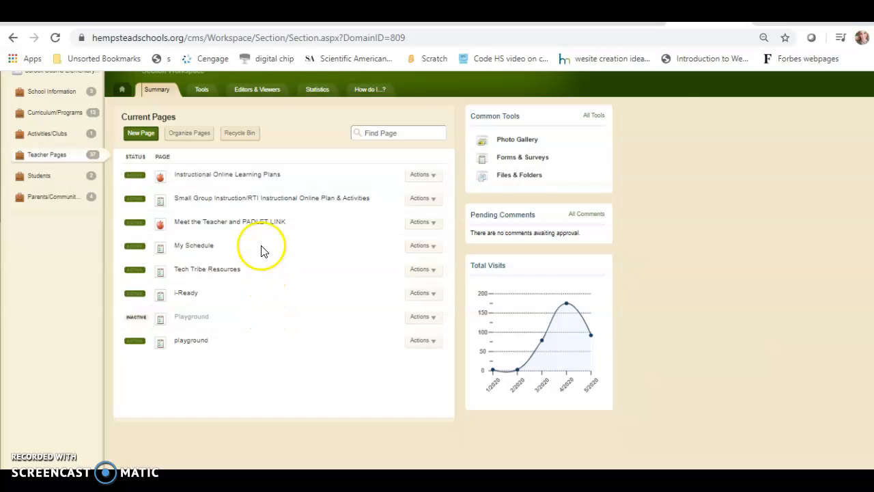
# Open the Instructional Online Learning Plans page and start editing the Content App below its heading
pyautogui.click(252, 177)
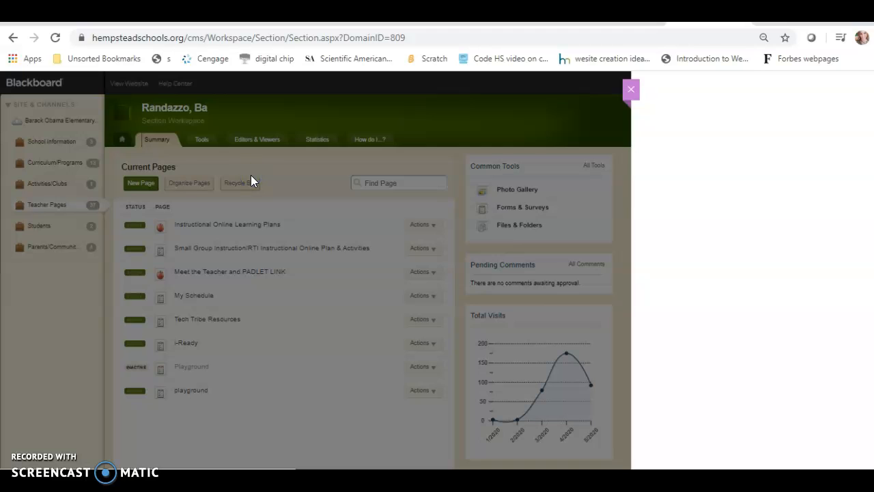
pyautogui.moveTo(374, 218)
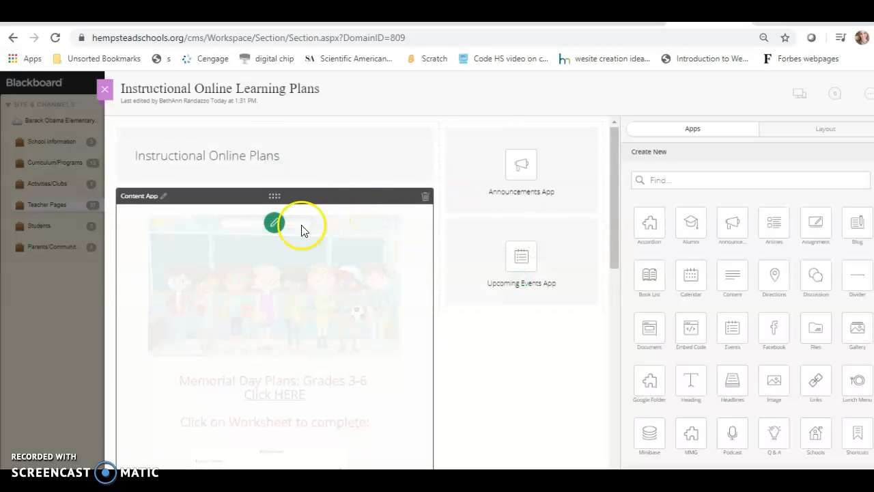
pyautogui.click(275, 224)
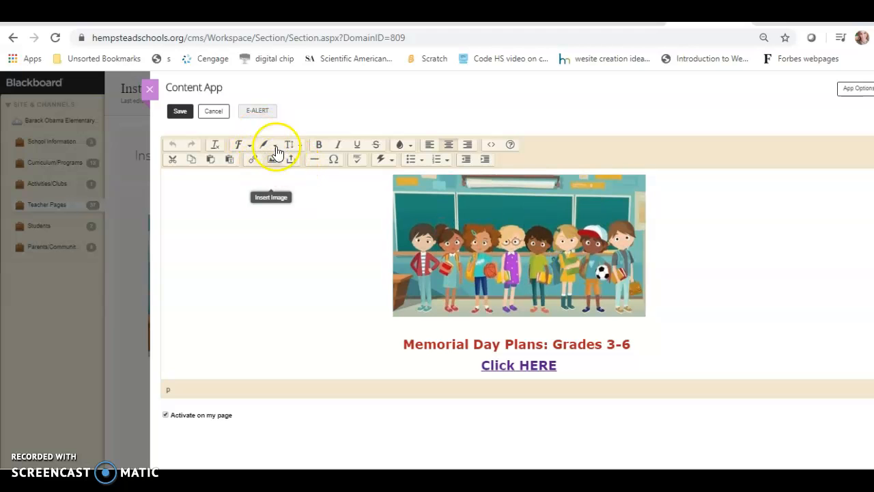
# Examine the text colour palette and the Content App's Memorial Day plans, worksheet and Grades 1-2 content
pyautogui.click(410, 145)
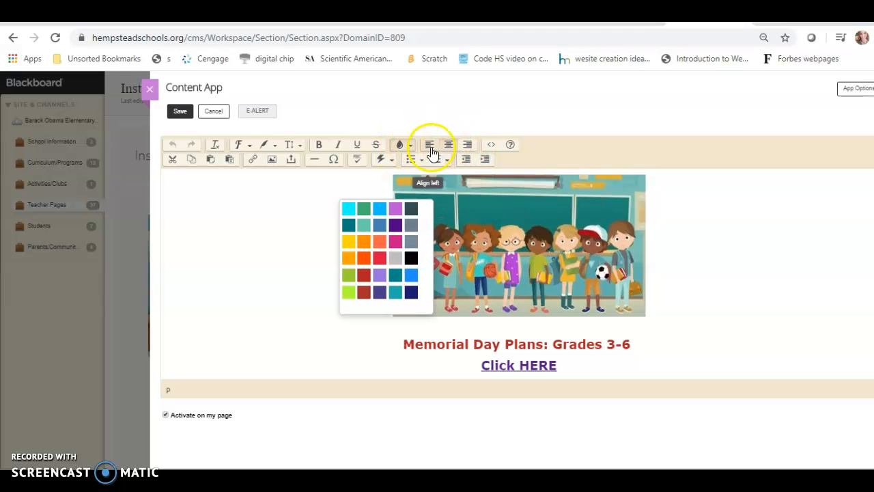
pyautogui.click(259, 234)
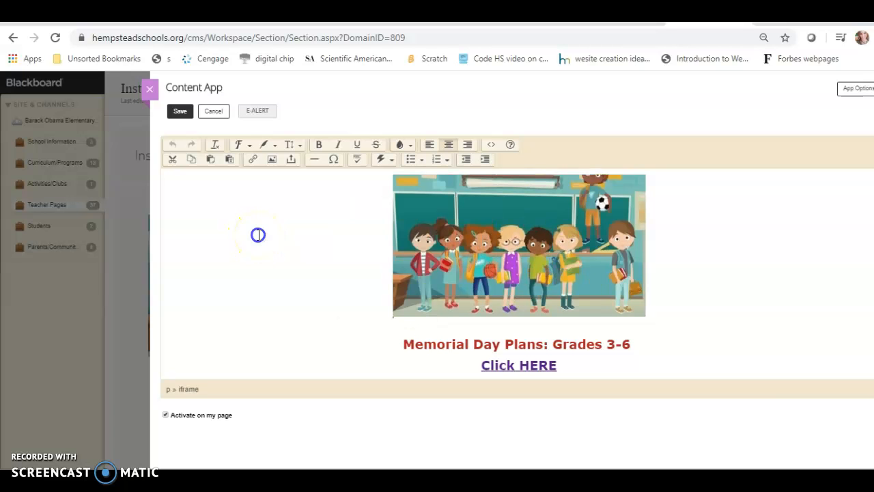
pyautogui.scroll(-5, 519, 274)
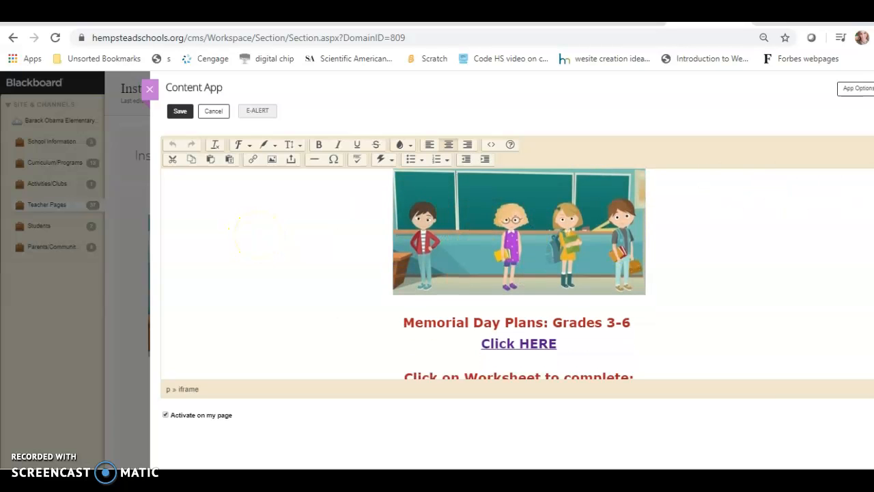
pyautogui.scroll(-2, 519, 274)
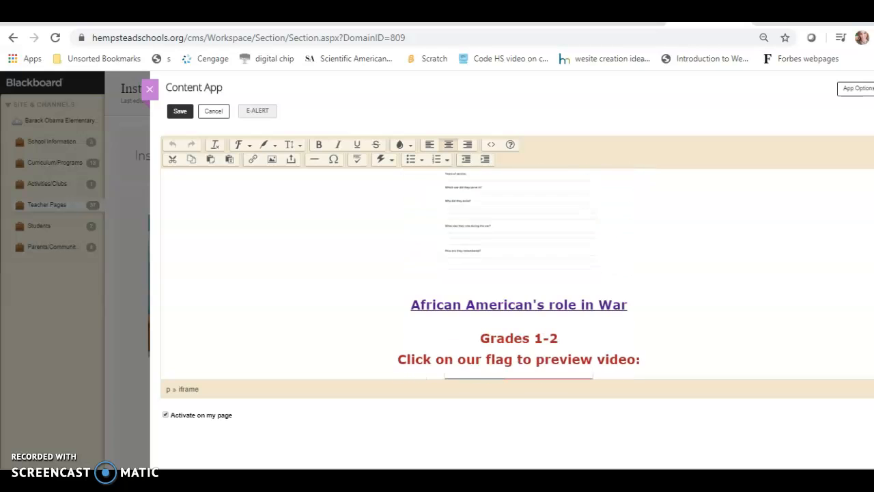
pyautogui.scroll(4, 519, 273)
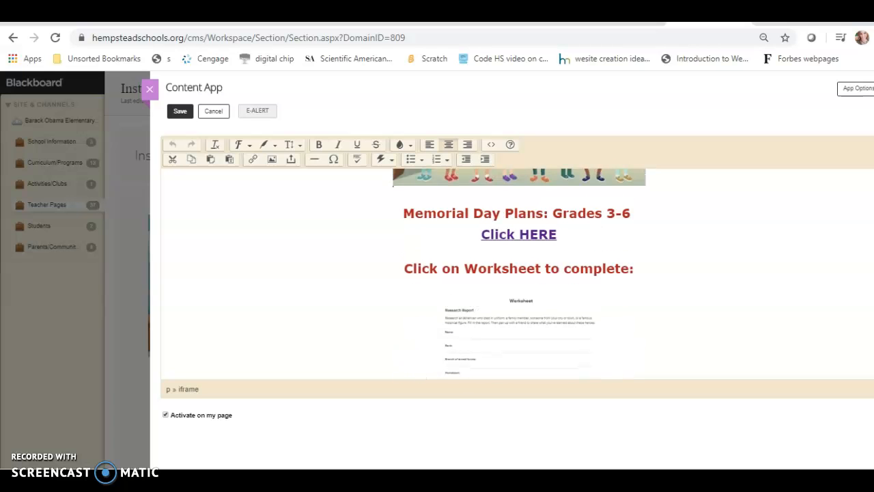
pyautogui.scroll(1, 518, 273)
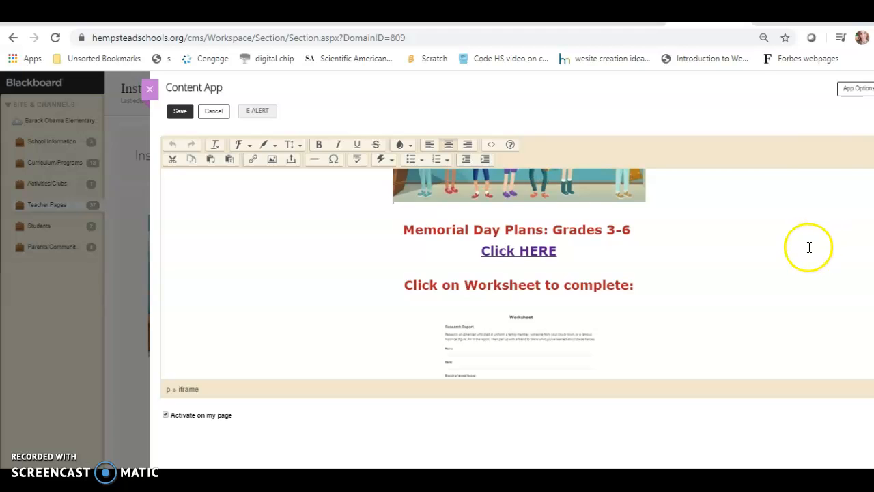
pyautogui.scroll(-5, 519, 273)
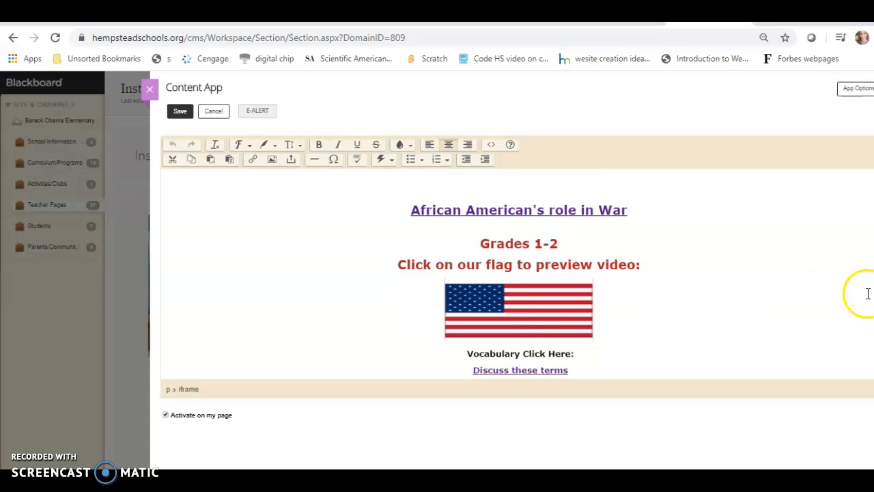
pyautogui.click(653, 263)
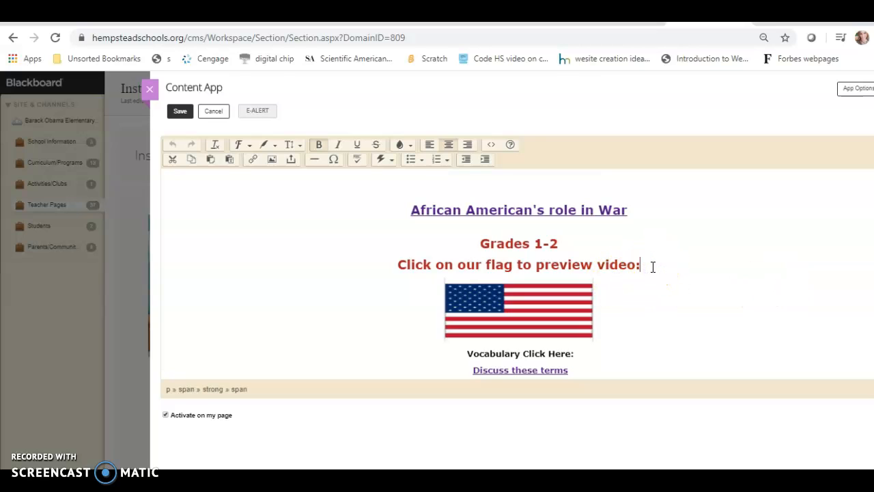
pyautogui.scroll(3, 867, 285)
pyautogui.scroll(5, 517, 273)
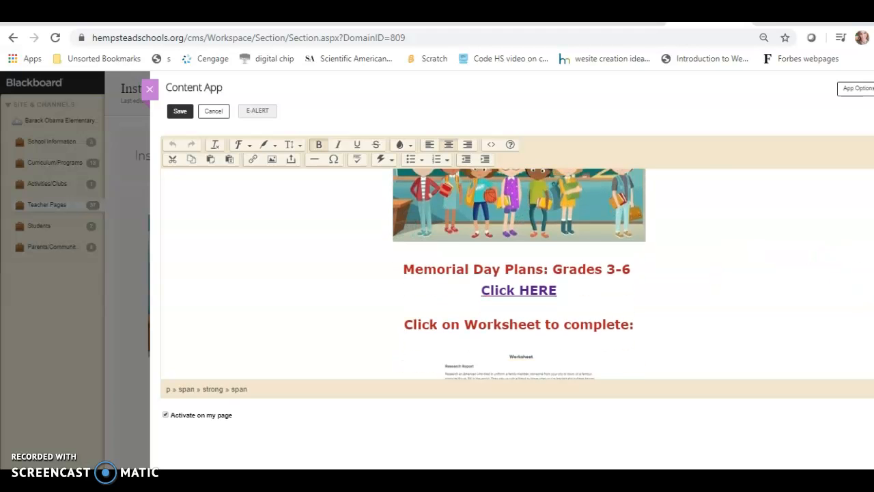
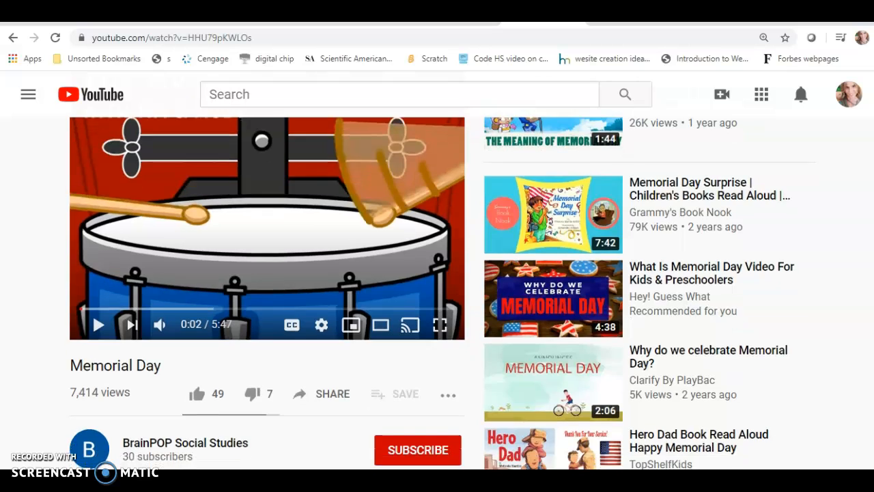
# Open the embed code from the Memorial Day video's sharing options and try to select all of it
pyautogui.scroll(-2, 440, 294)
pyautogui.scroll(2, 440, 294)
pyautogui.scroll(-1, 440, 294)
pyautogui.scroll(-2, 440, 294)
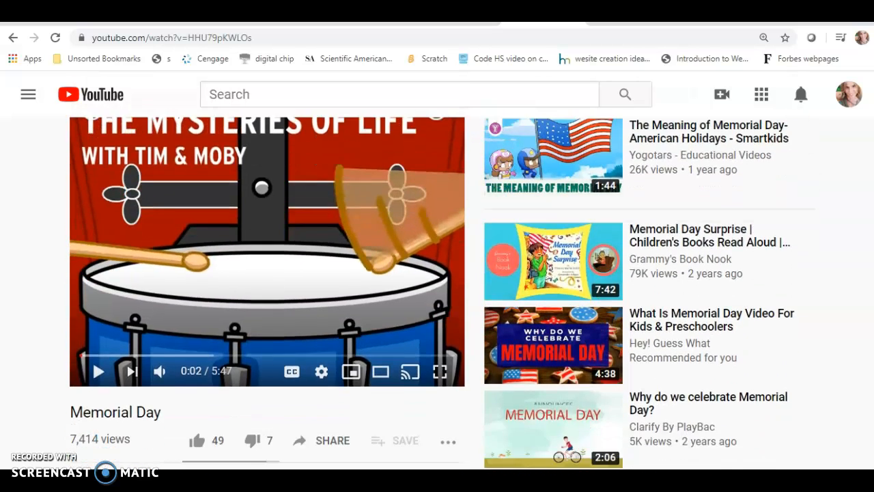
pyautogui.scroll(-1, 440, 294)
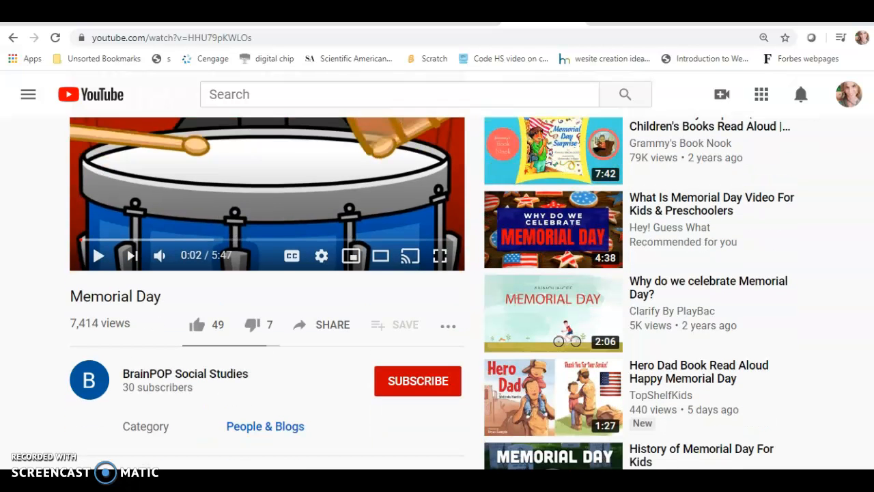
pyautogui.click(336, 329)
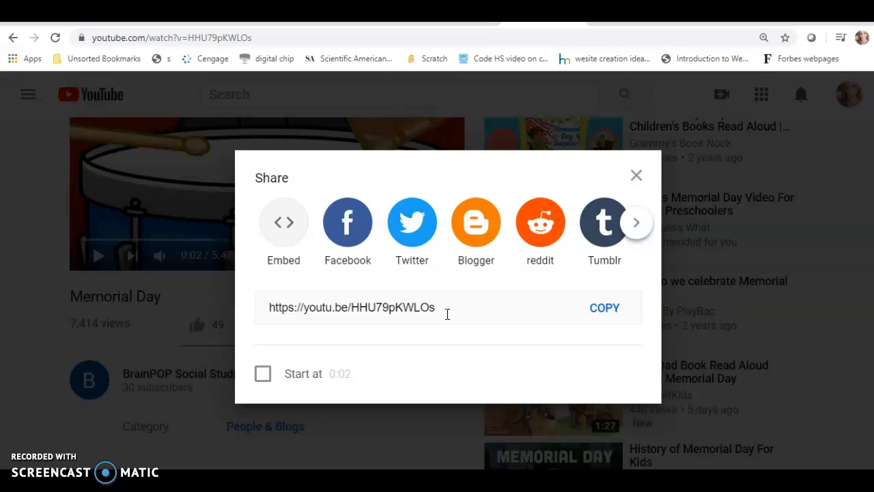
pyautogui.click(284, 222)
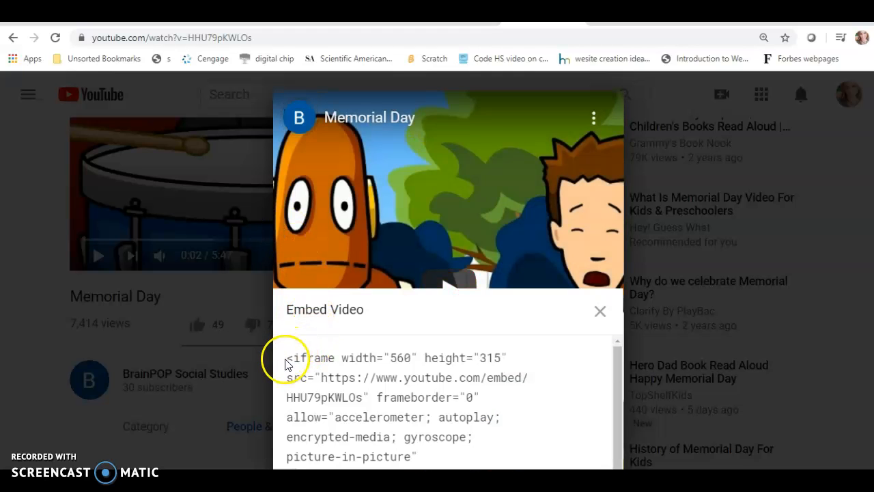
pyautogui.moveTo(286, 361); pyautogui.dragTo(463, 480)
pyautogui.hotkey('ctrl', 'c')
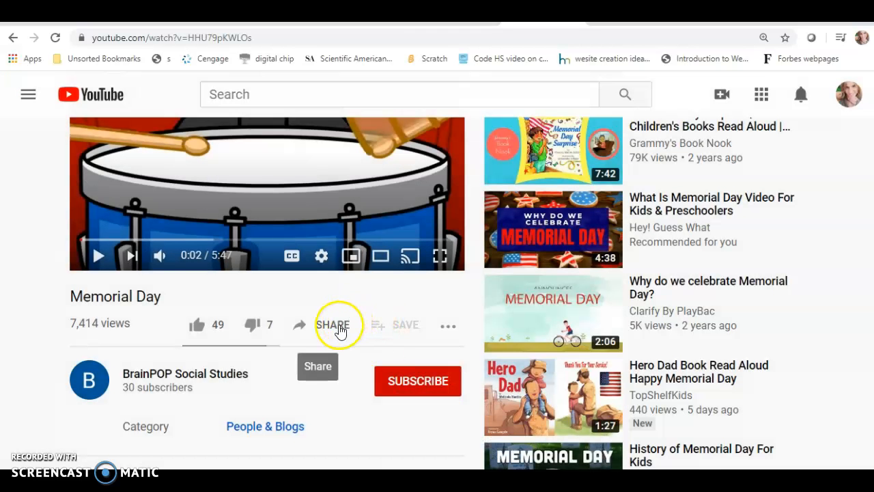
# Reopen the embed option for the Memorial Day video and copy the entire iframe code
pyautogui.click(340, 331)
pyautogui.click(284, 220)
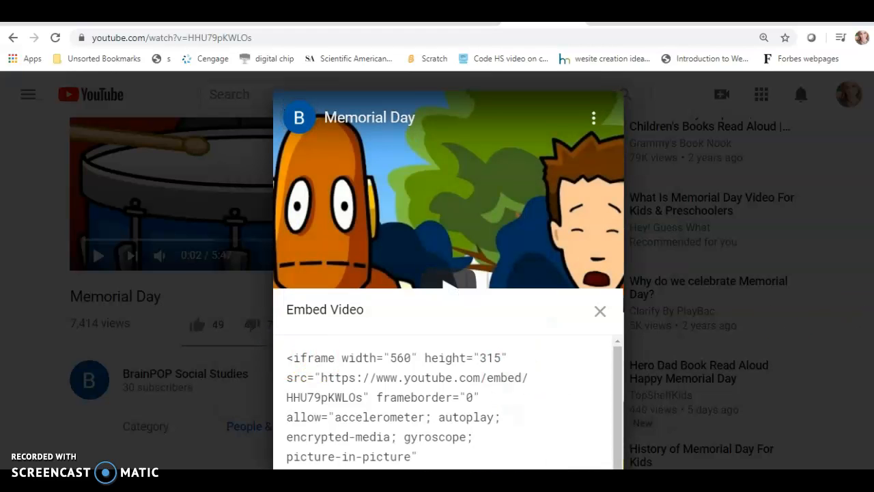
pyautogui.scroll(-2, 628, 396)
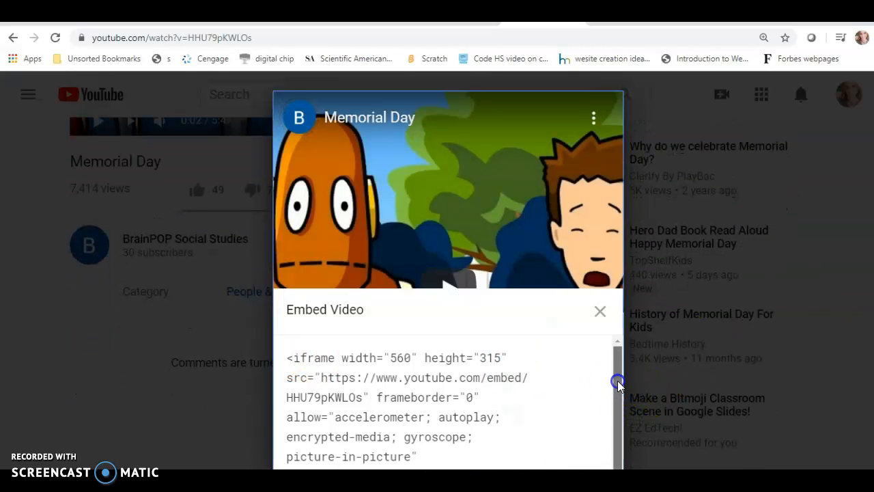
pyautogui.moveTo(617, 383); pyautogui.dragTo(624, 433)
pyautogui.moveTo(474, 402); pyautogui.dragTo(287, 354)
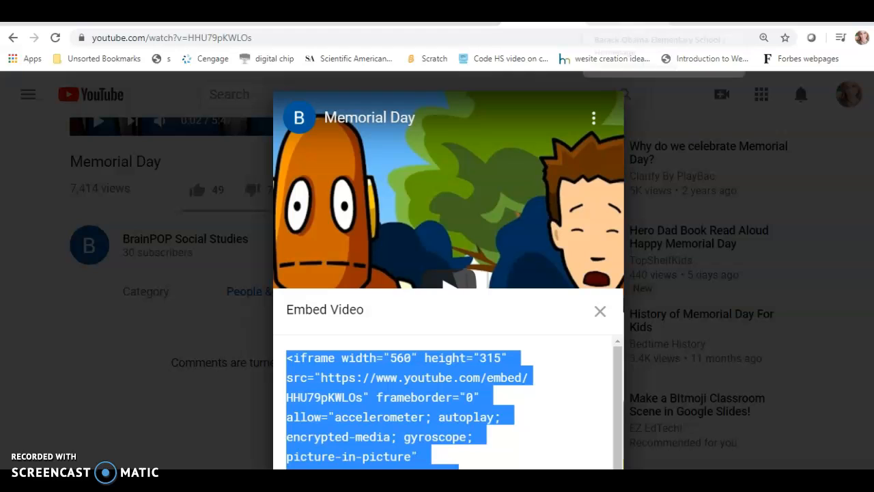
# Switch back to the Content App editor in Site Manager and place the cursor below the Grades 3-6 "Click HERE" link
pyautogui.click(626, 24)
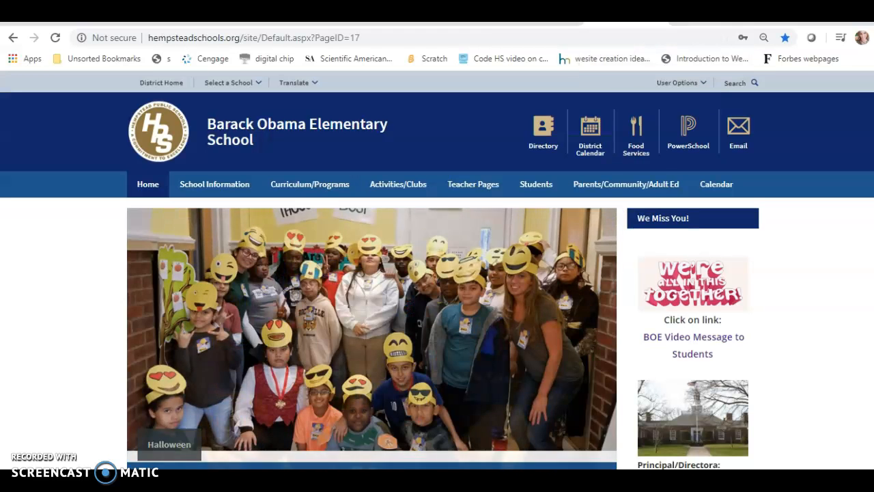
pyautogui.click(708, 21)
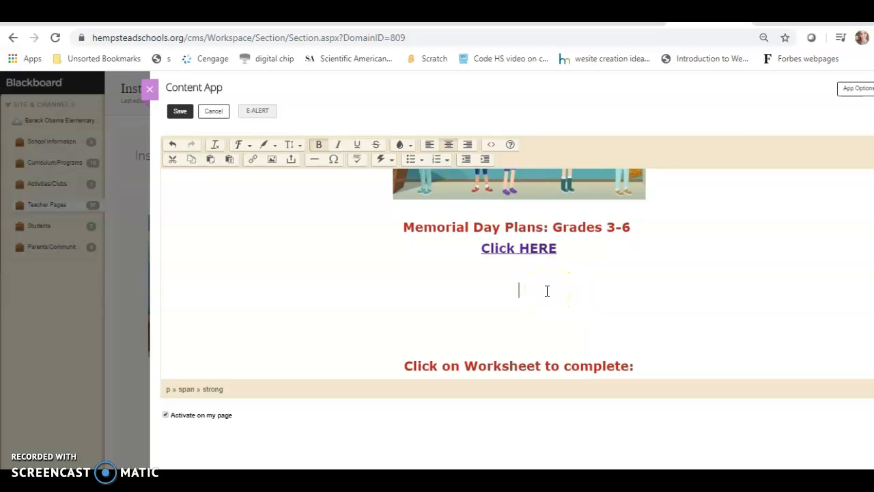
pyautogui.click(523, 288)
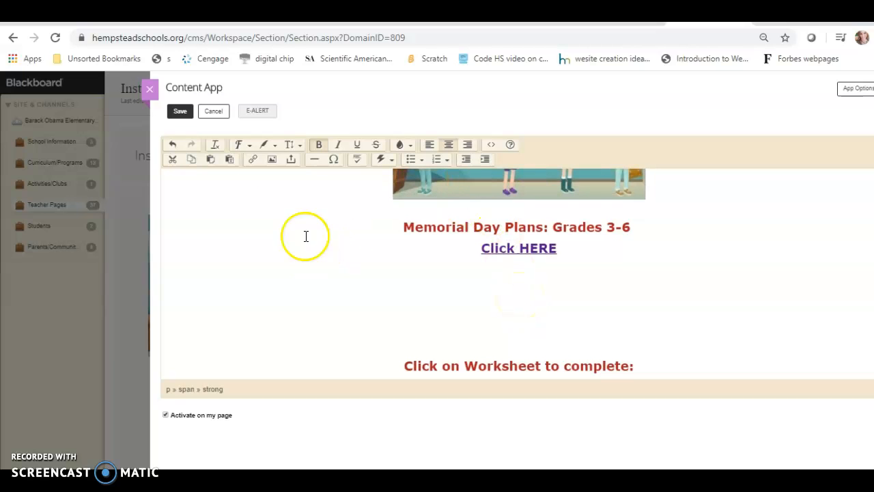
# Add the copied Memorial Day iframe code below the last line of the Content App's HTML source code and accept the change
pyautogui.click(492, 146)
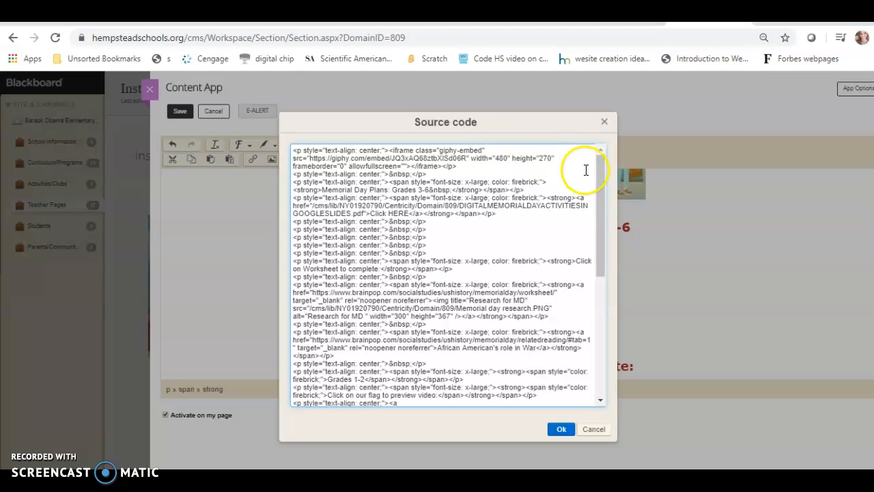
pyautogui.moveTo(600, 198); pyautogui.dragTo(599, 322)
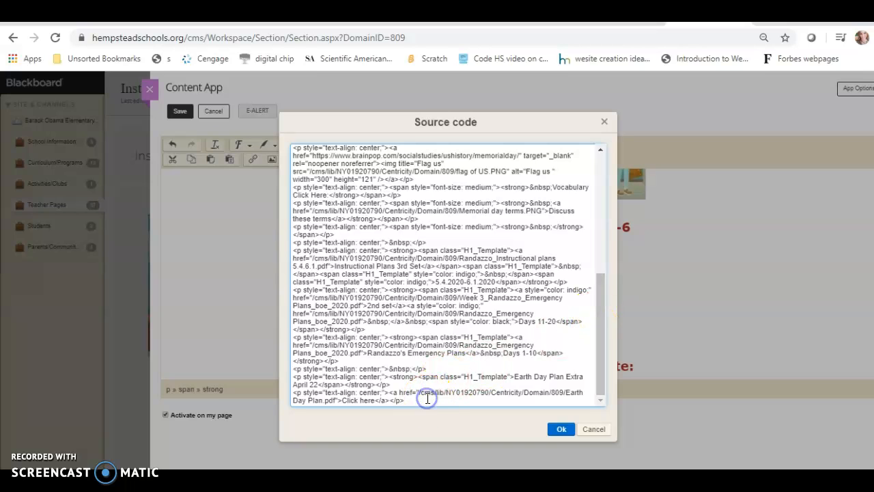
pyautogui.press('Return')
pyautogui.press('Return')
pyautogui.press('Return')
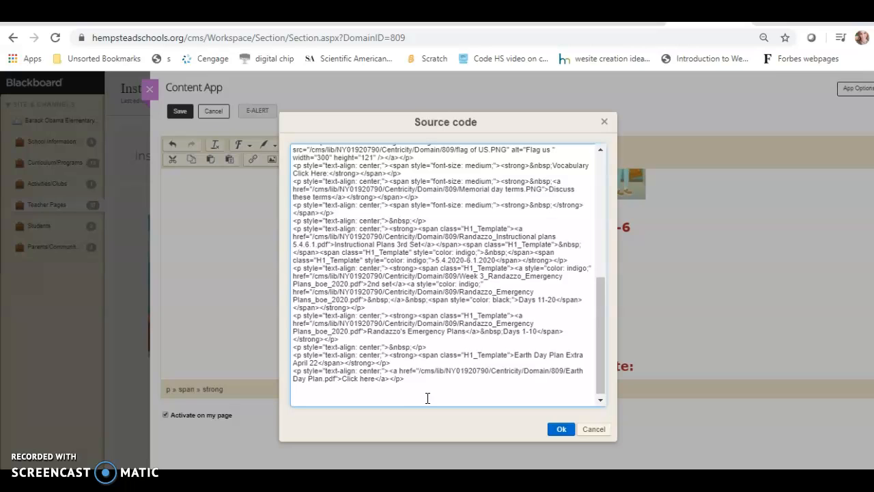
pyautogui.hotkey('ctrl', 'v')
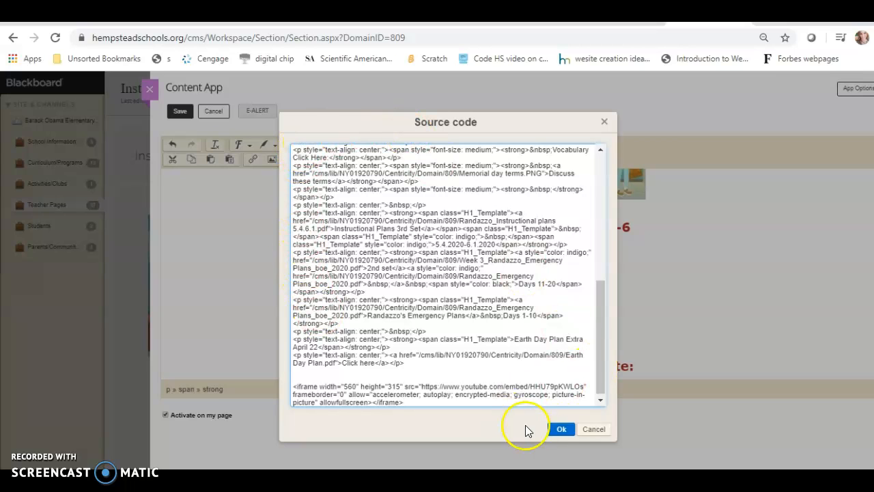
pyautogui.click(560, 429)
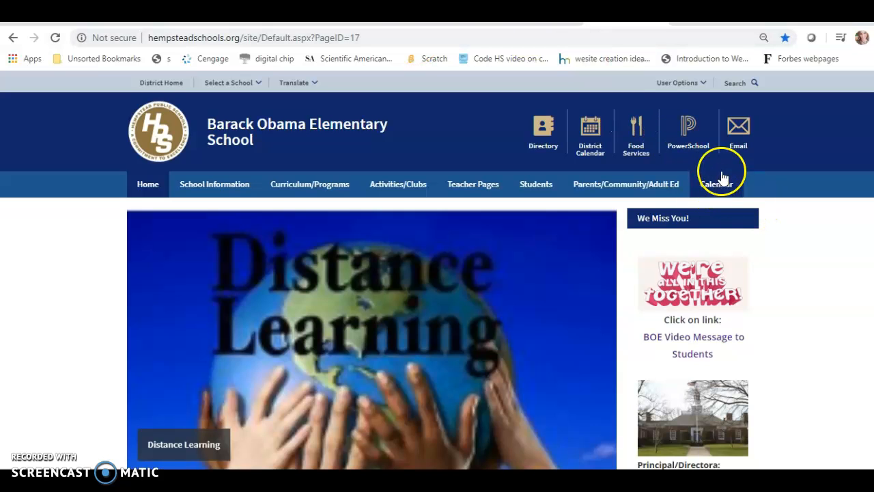
# View the teacher's published Instructional Online Learning Plans page and play the embedded Memorial Day video at its end in full screen
pyautogui.click(478, 187)
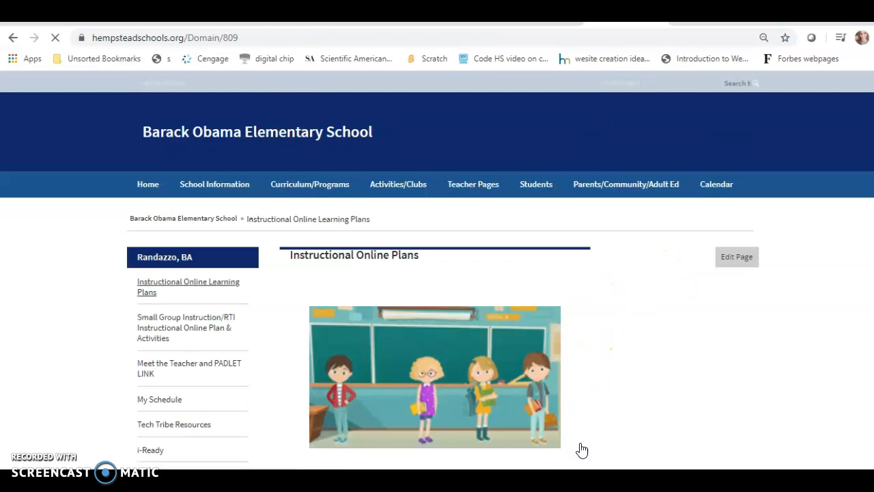
pyautogui.scroll(-10, 437, 273)
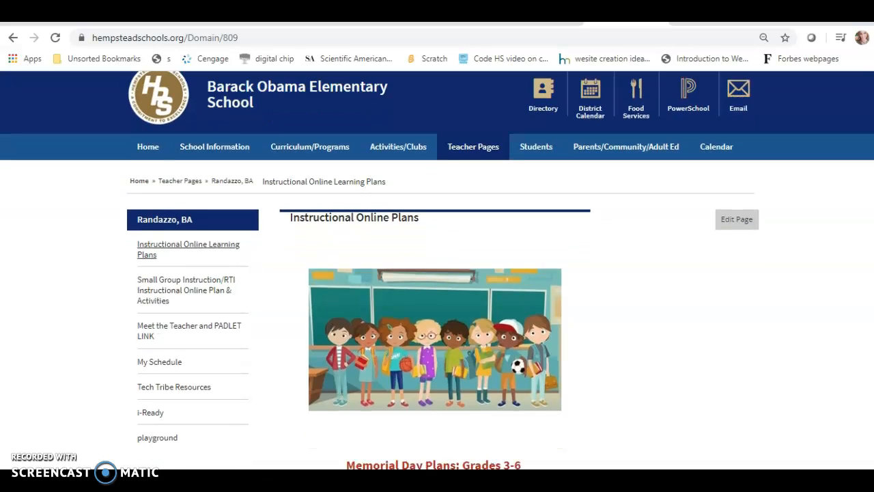
pyautogui.scroll(-10, 437, 274)
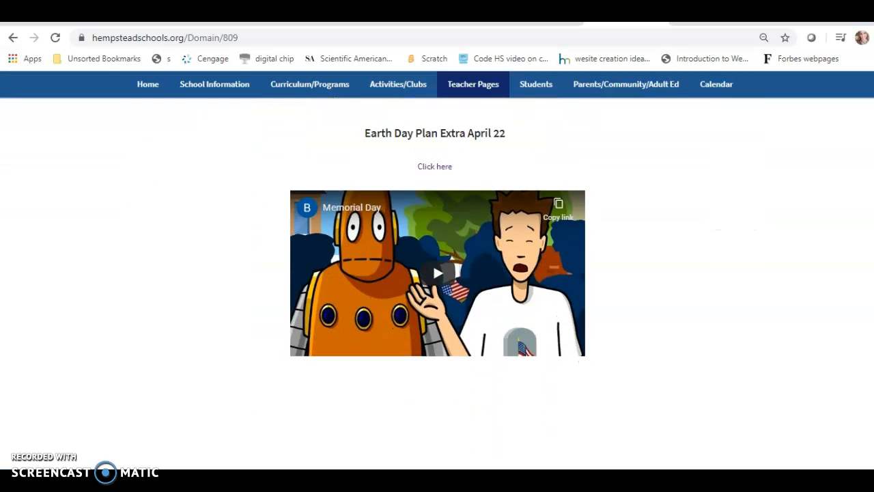
pyautogui.scroll(1, 437, 273)
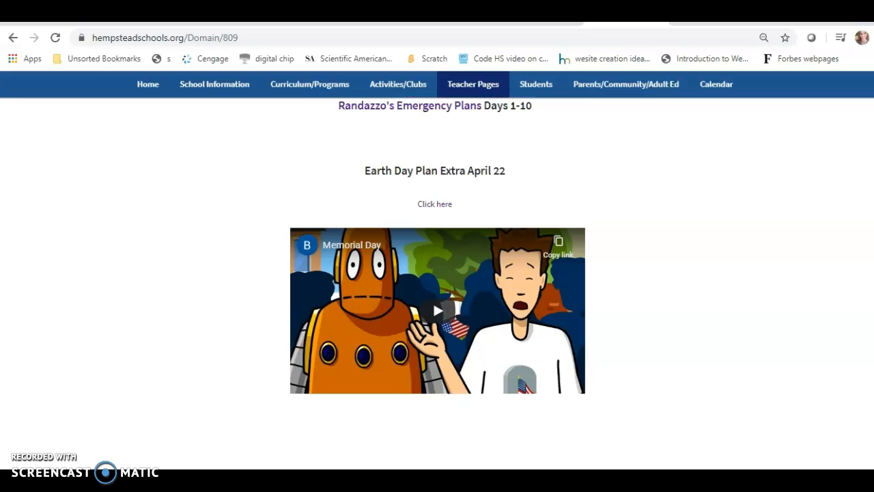
pyautogui.scroll(1, 437, 273)
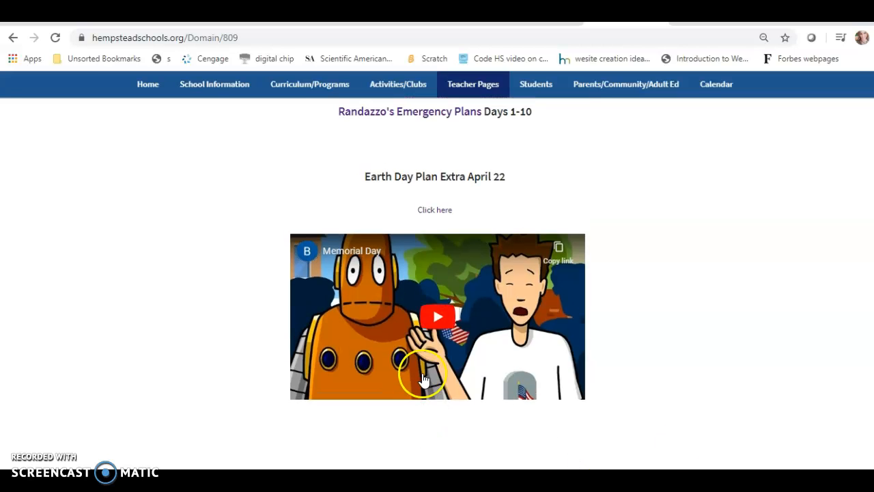
pyautogui.click(448, 317)
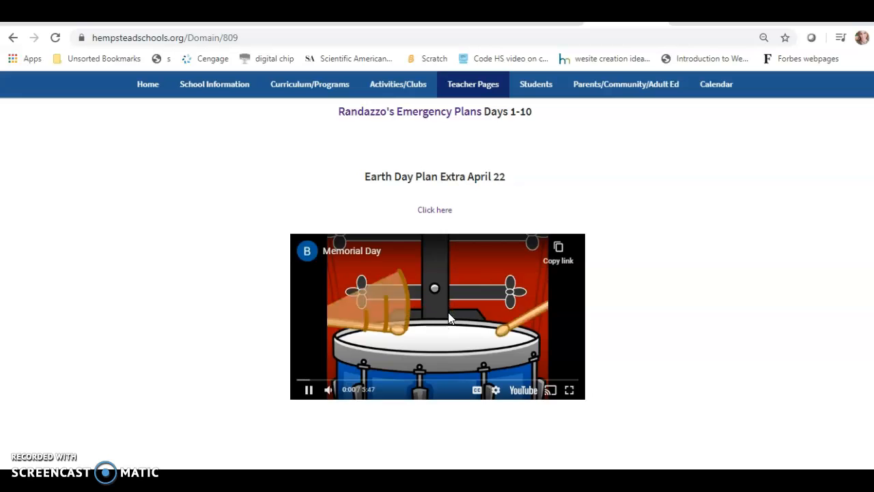
pyautogui.click(572, 391)
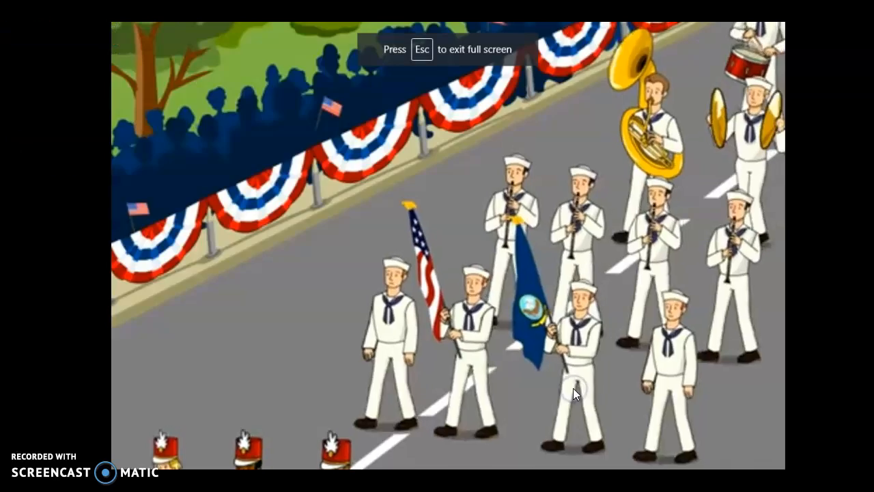
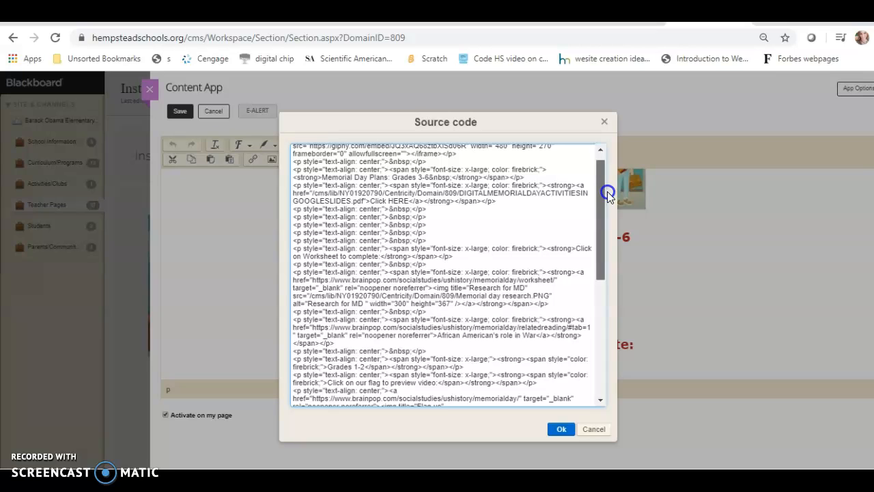
# Insert the copied Memorial Day iframe code above the "Click on Worksheet to complete:" line in the Content App's HTML source and accept it
pyautogui.moveTo(607, 191); pyautogui.dragTo(605, 176)
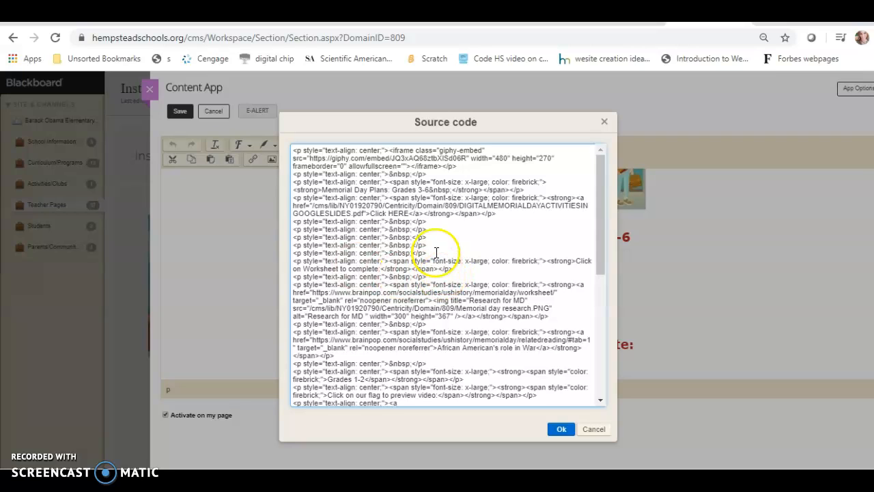
pyautogui.click(506, 213)
pyautogui.press('Return')
pyautogui.press('Return')
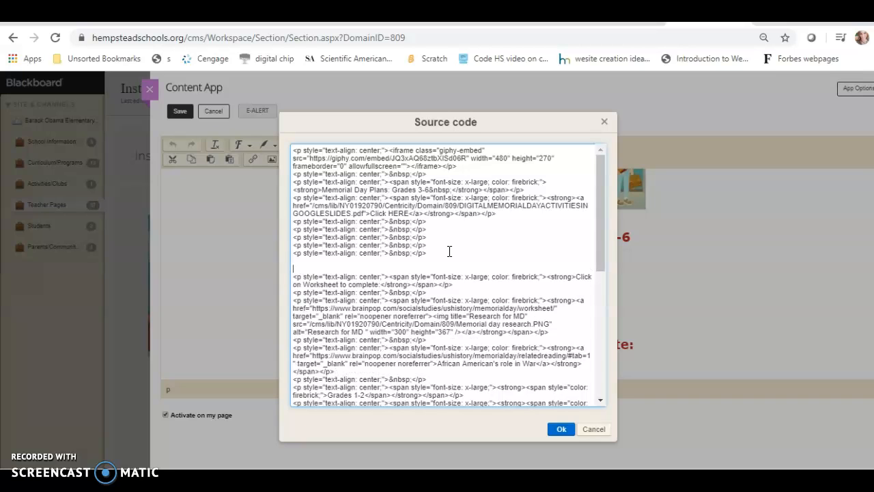
pyautogui.write('<iframe width="560" height="315" src="https://www.youtube.com/embed/HHU79pKWLOs" frameborder="0" allow="accelerometer; autoplay; encrypted-media; gyroscope; picture-in-picture" allowfullscreen></iframe>')
pyautogui.click(559, 429)
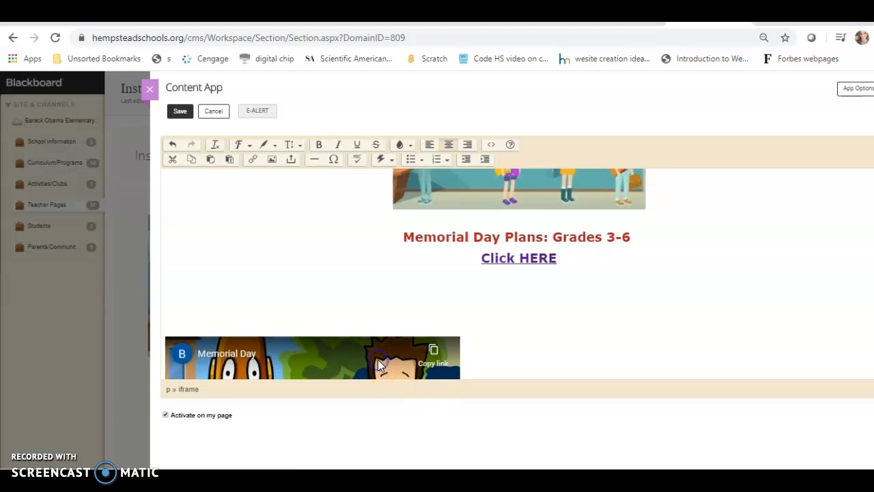
# Try to centre the embedded Memorial Day video with the center alignment, returning to the Content App editor from the video's YouTube page
pyautogui.click(450, 149)
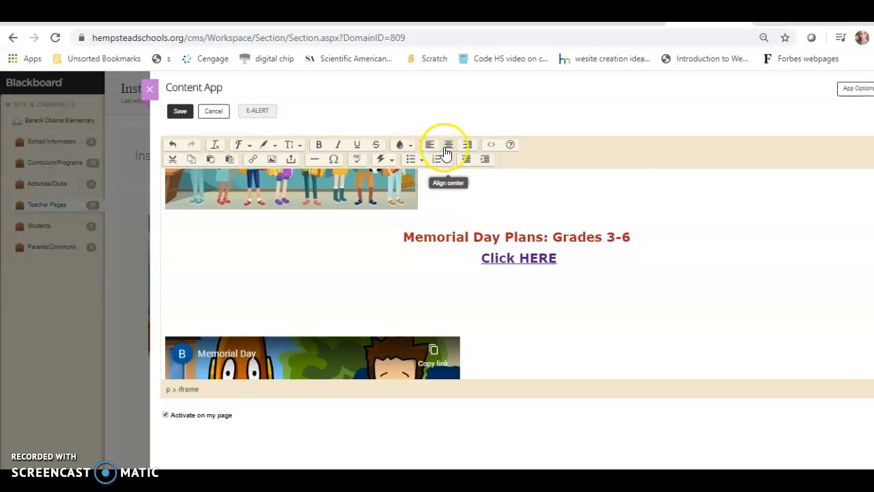
pyautogui.click(447, 148)
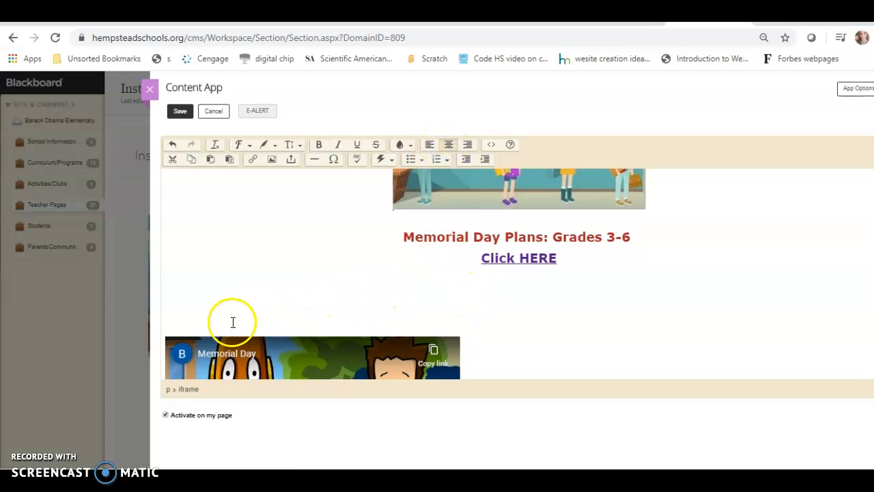
pyautogui.click(212, 356)
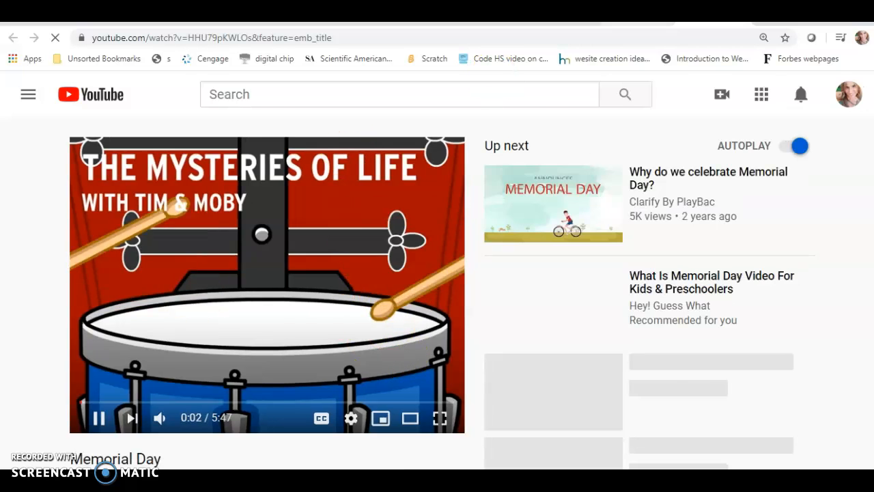
pyautogui.click(638, 16)
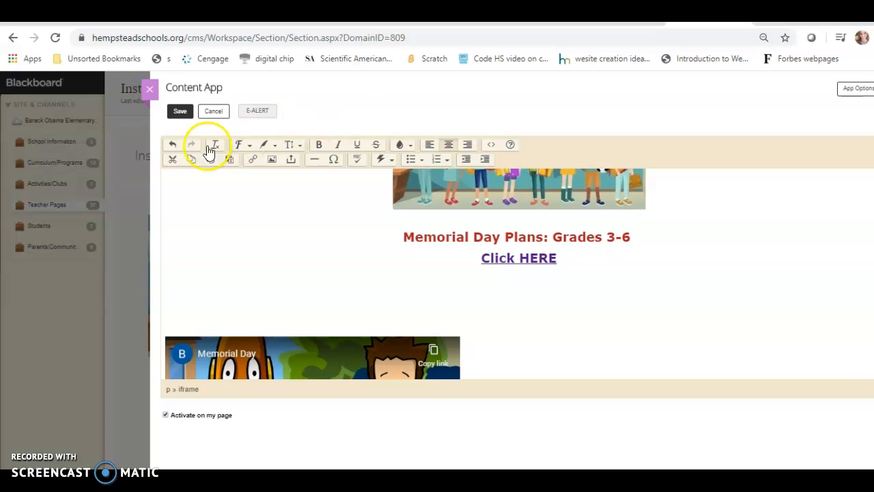
# Shift the embedded Memorial Day video to the middle of the content by adding space in front of it, and save the Content App
pyautogui.click(174, 298)
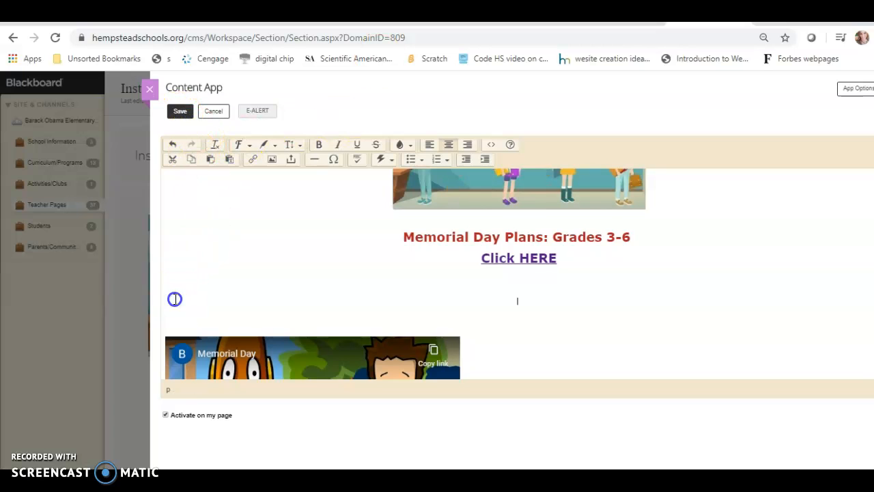
pyautogui.click(168, 315)
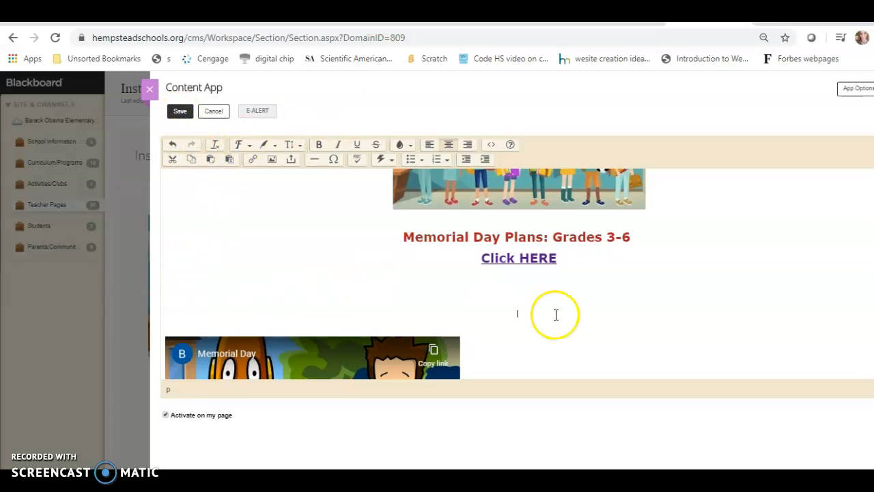
pyautogui.click(165, 338)
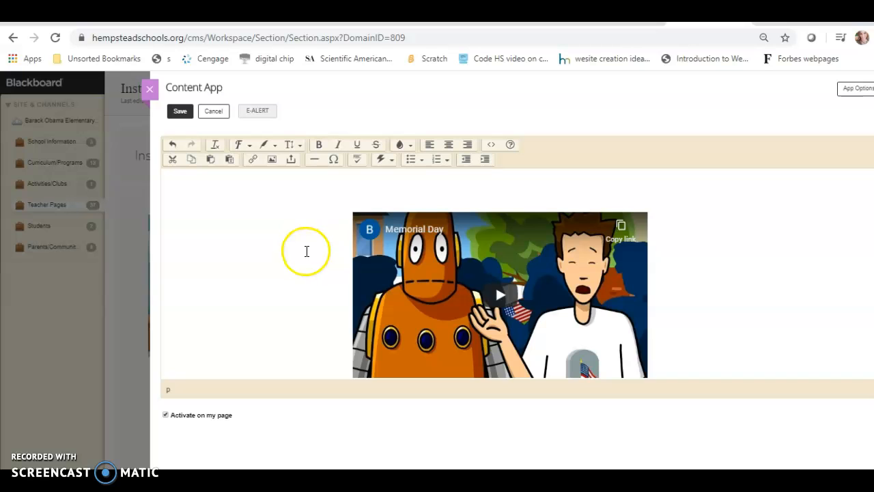
pyautogui.scroll(3, 400, 367)
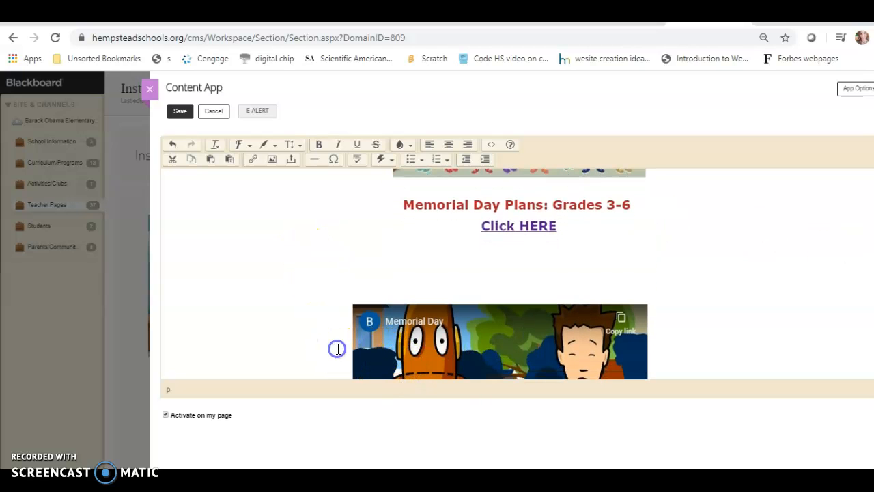
pyautogui.scroll(-3, 337, 349)
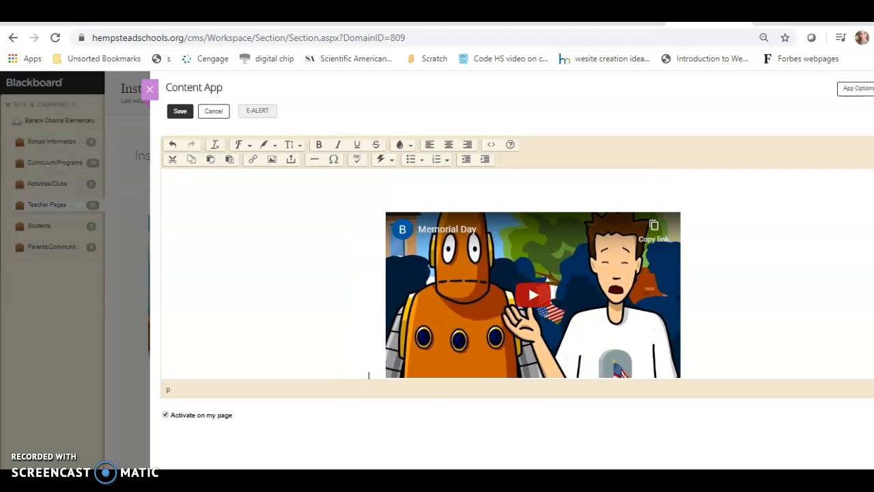
pyautogui.scroll(3, 519, 277)
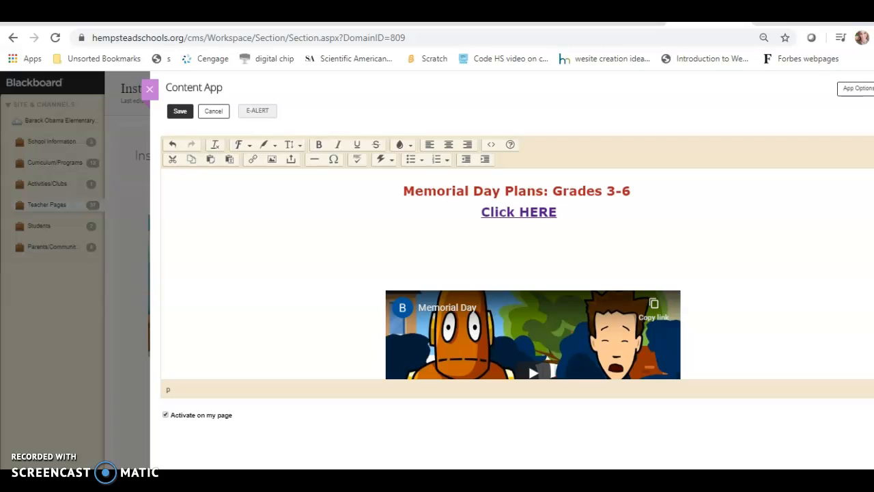
pyautogui.click(181, 112)
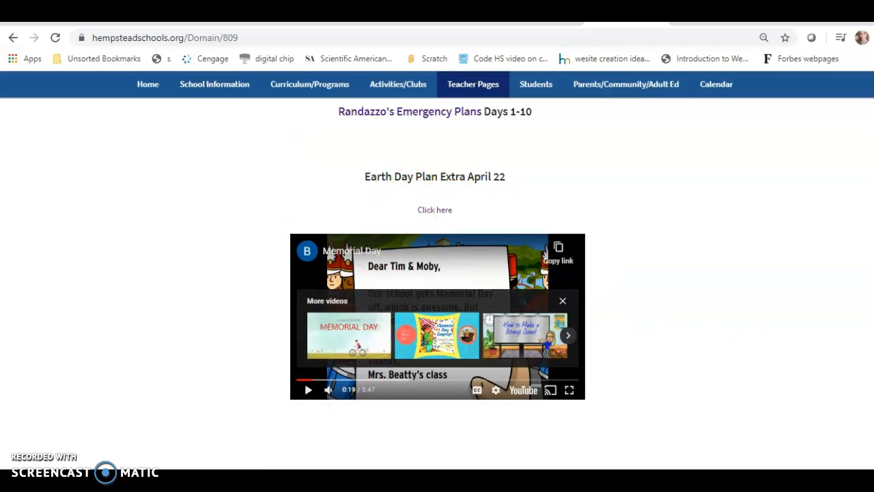
# Reload the published Instructional Online Learning Plans page and check the Memorial Day video's placement between the Grades 3-6 link and the worksheet
pyautogui.scroll(10, 437, 273)
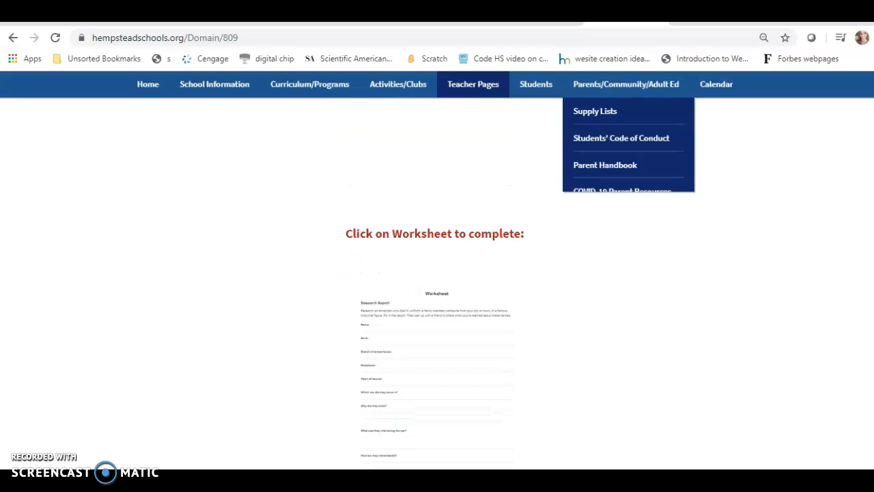
pyautogui.click(59, 42)
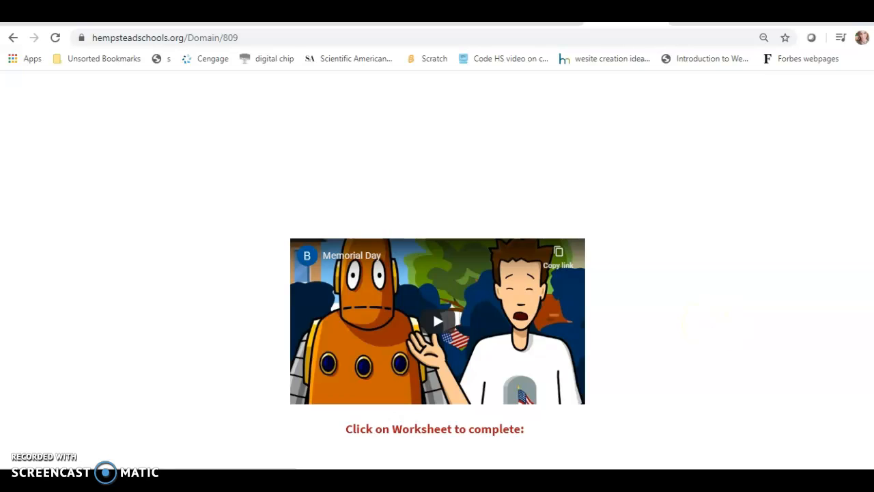
pyautogui.scroll(-1, 437, 283)
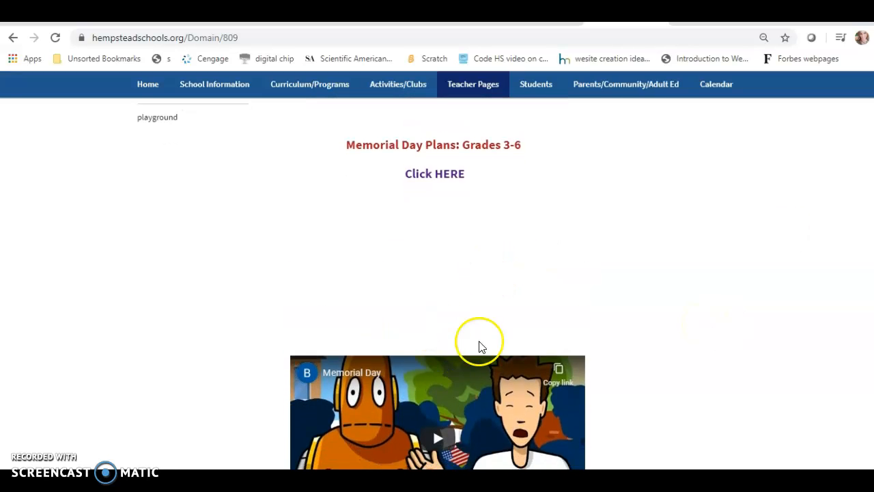
pyautogui.scroll(-1, 437, 283)
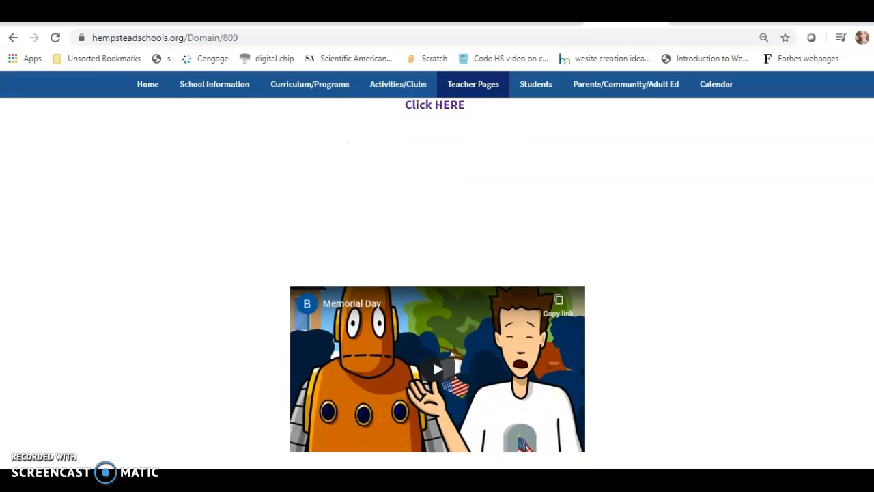
pyautogui.scroll(2, 437, 284)
pyautogui.scroll(-3, 437, 284)
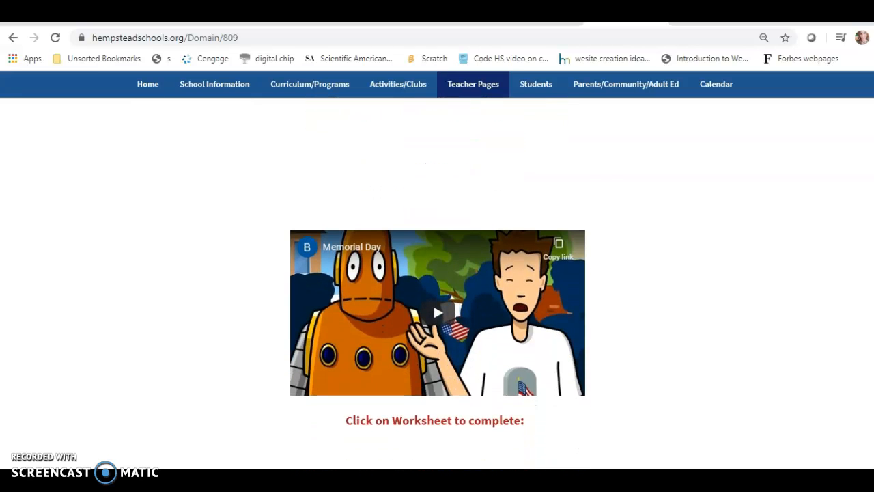
pyautogui.scroll(1, 437, 284)
pyautogui.scroll(2, 437, 283)
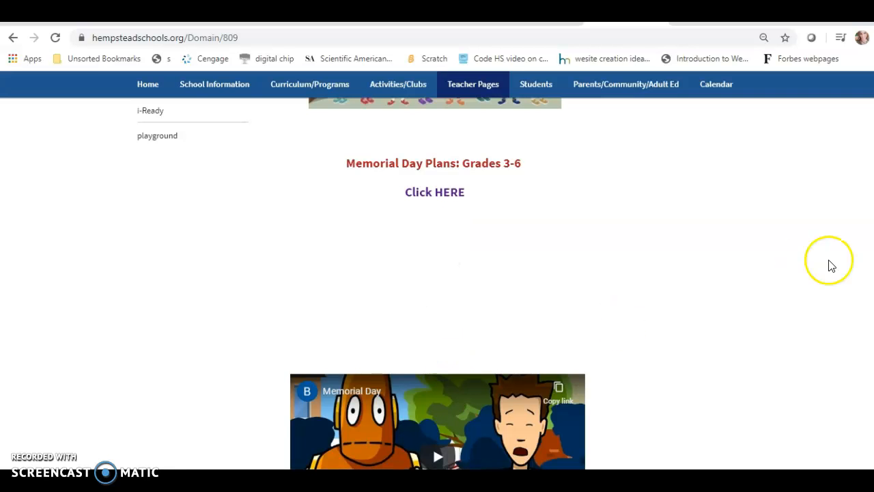
pyautogui.scroll(-3, 437, 283)
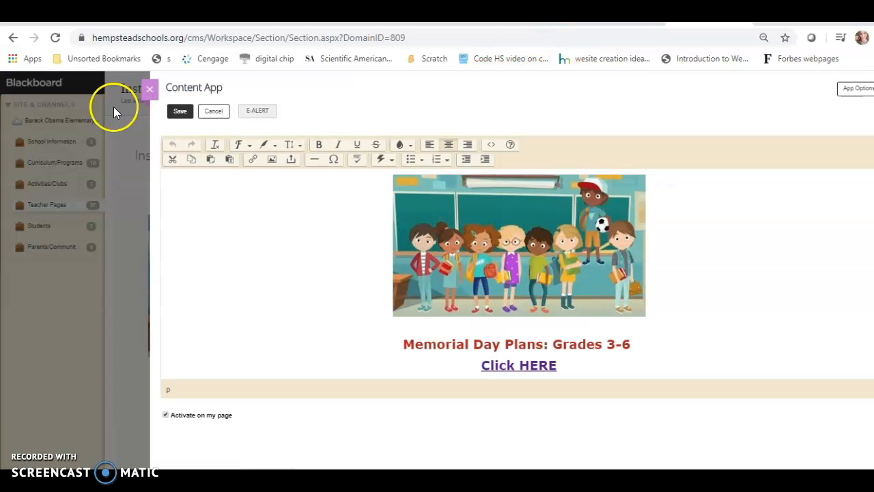
# Save the Content App in Site Manager and close both it and the Instructional Online Learning Plans page to return to the section's page list
pyautogui.click(182, 112)
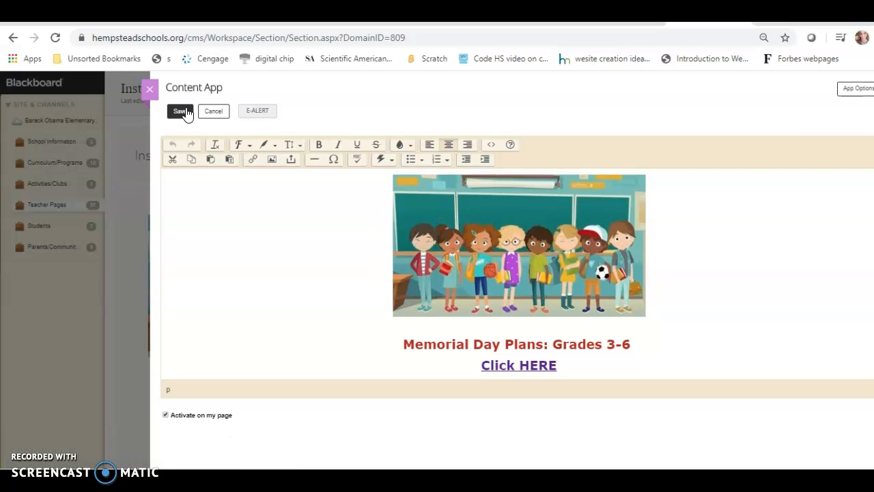
pyautogui.click(150, 89)
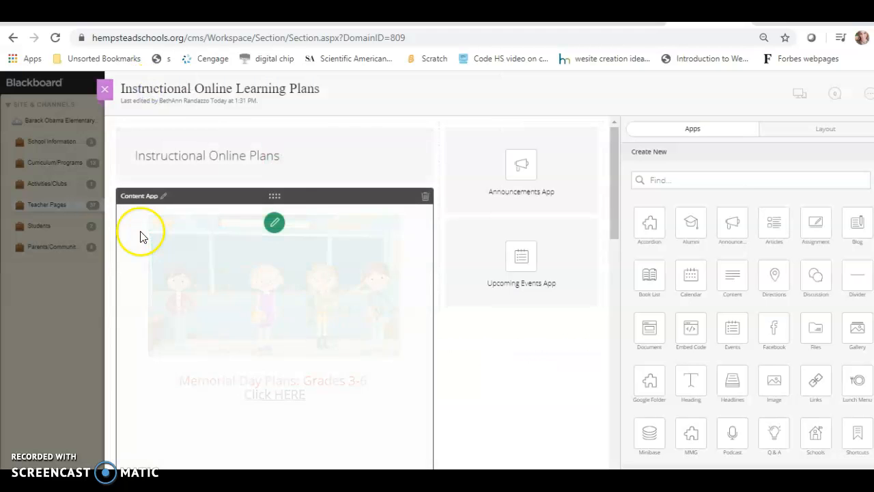
pyautogui.click(105, 93)
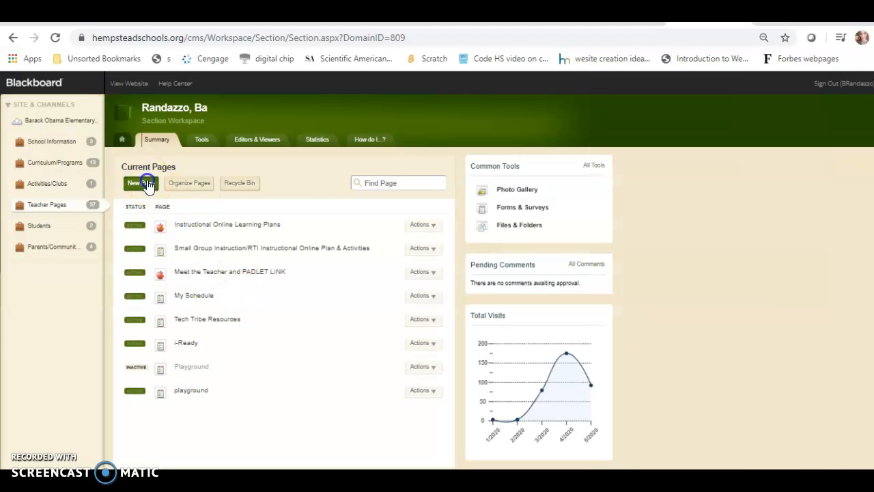
# Create a new page named "Videos" using the Basic Page type and continue to its editor
pyautogui.click(142, 182)
pyautogui.click(437, 153)
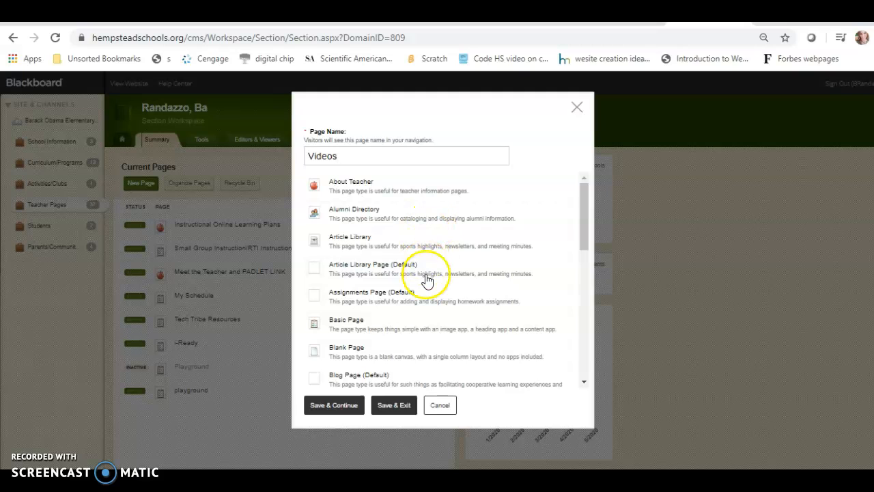
pyautogui.click(360, 325)
pyautogui.click(343, 406)
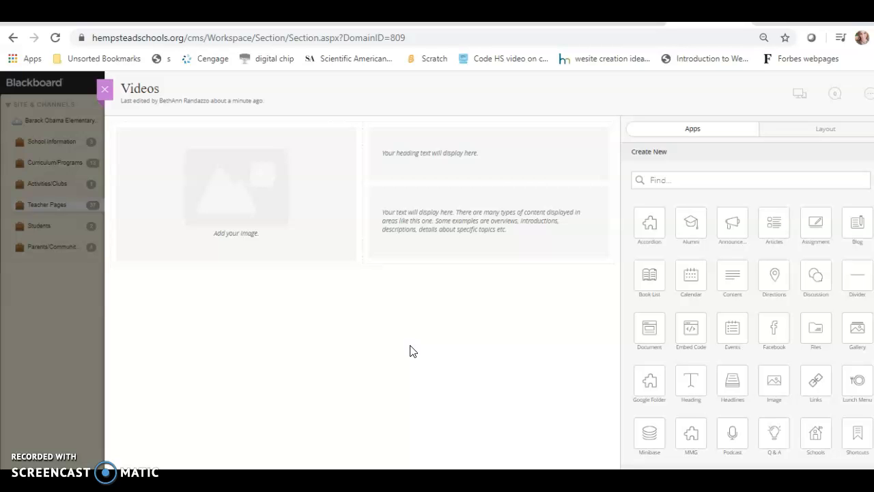
# Enter "Videos for May 19" in the Videos page's Content App, make it centred, bold and large, and add blank lines below it
pyautogui.moveTo(452, 221)
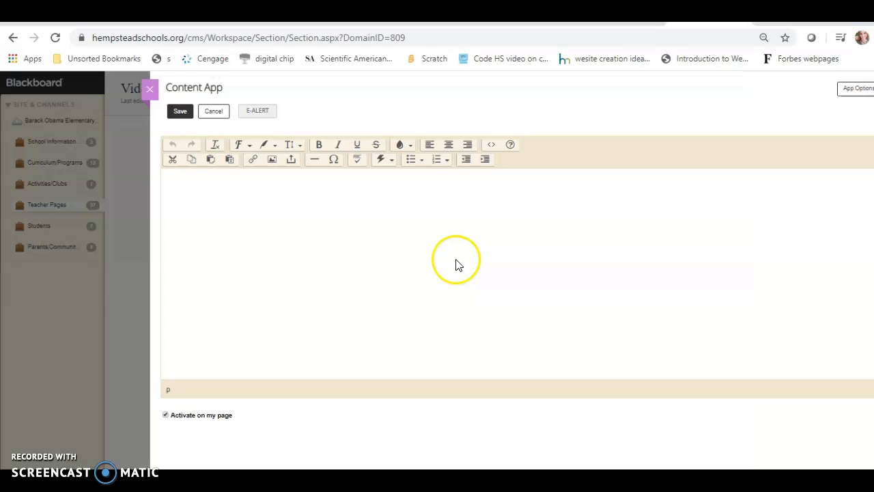
pyautogui.click(301, 192)
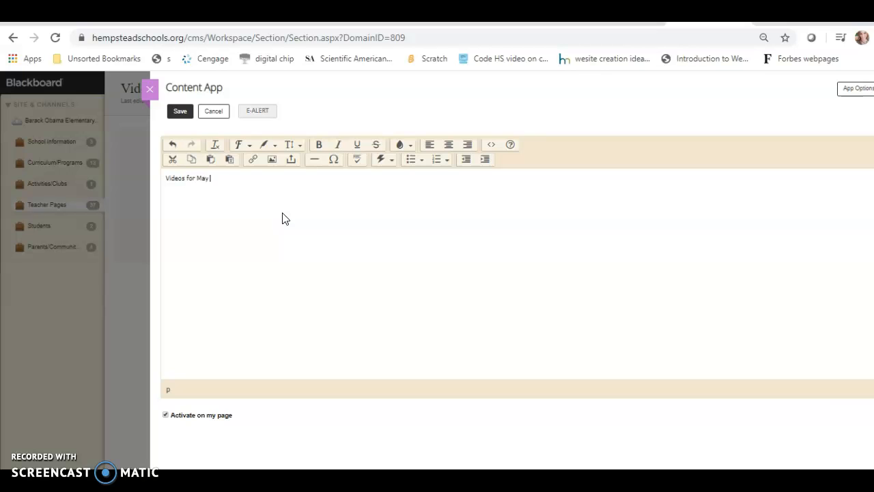
pyautogui.moveTo(220, 178); pyautogui.dragTo(166, 177)
pyautogui.click(449, 144)
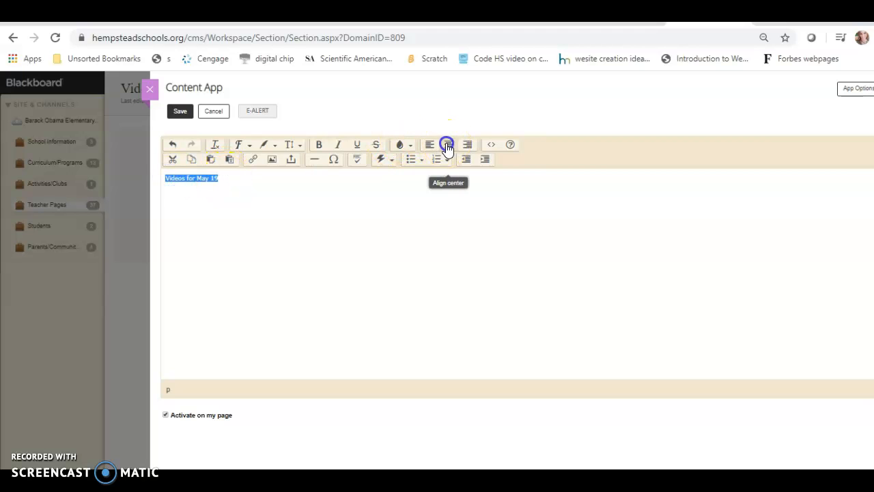
pyautogui.click(324, 147)
pyautogui.click(275, 145)
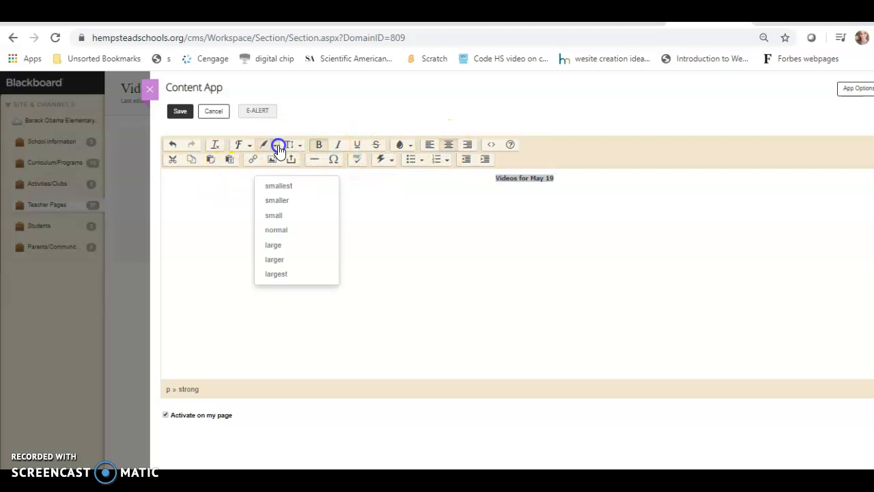
pyautogui.click(276, 246)
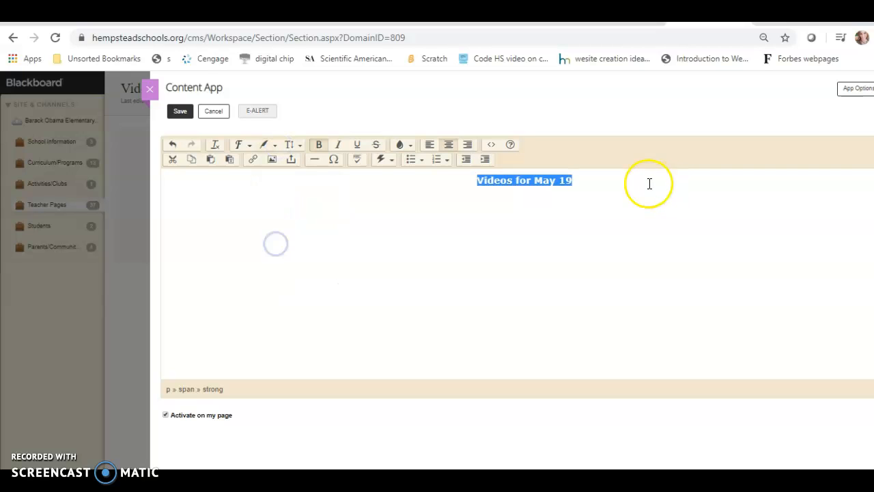
pyautogui.click(576, 179)
pyautogui.press('Return')
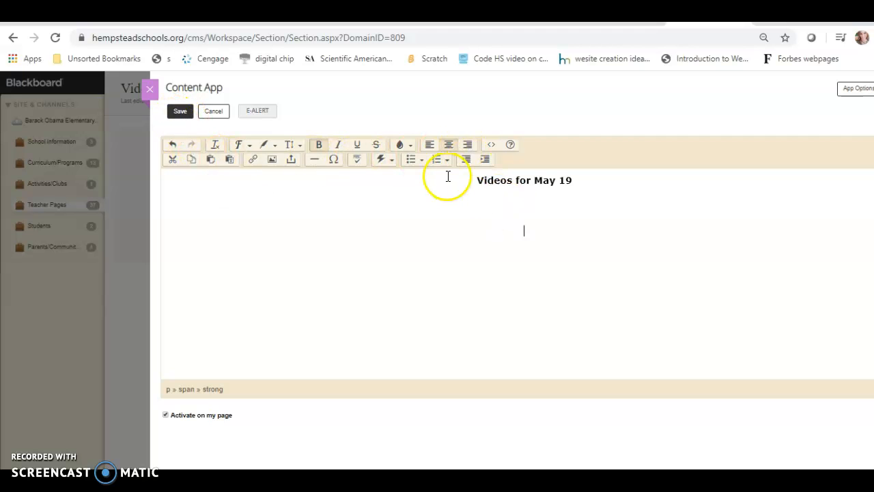
# Open the Content App's HTML source and start a new line below the last paragraph
pyautogui.click(489, 144)
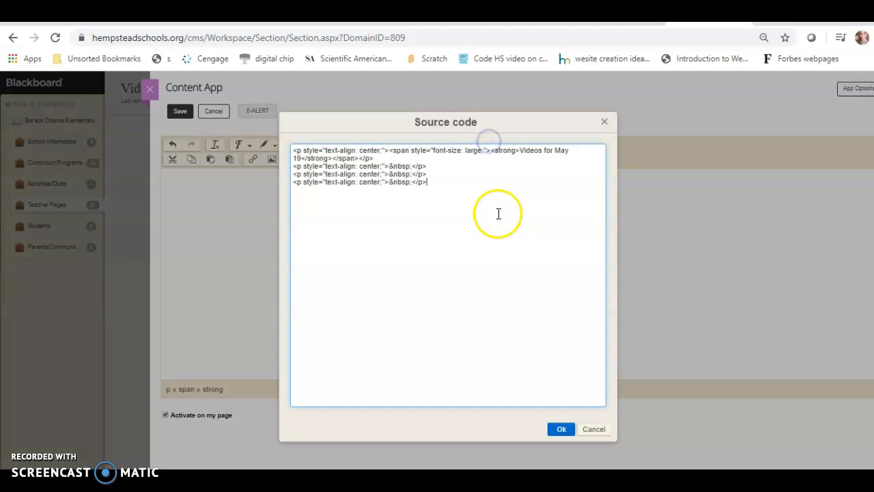
pyautogui.click(466, 180)
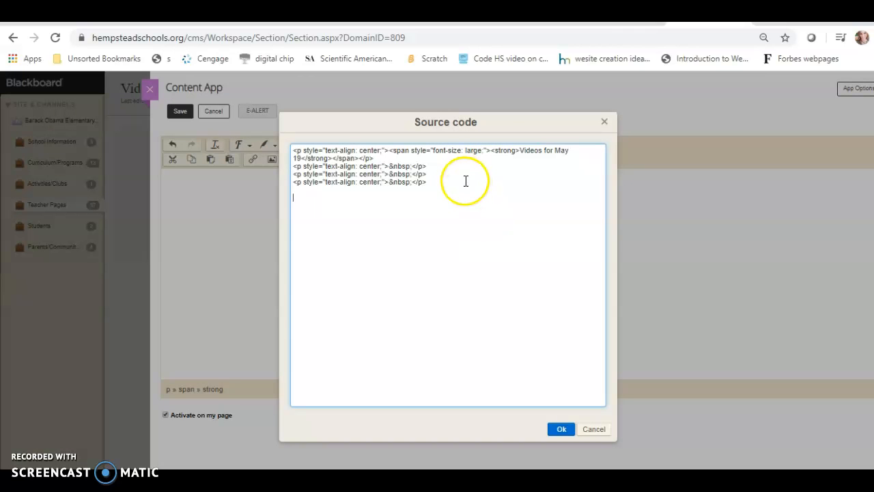